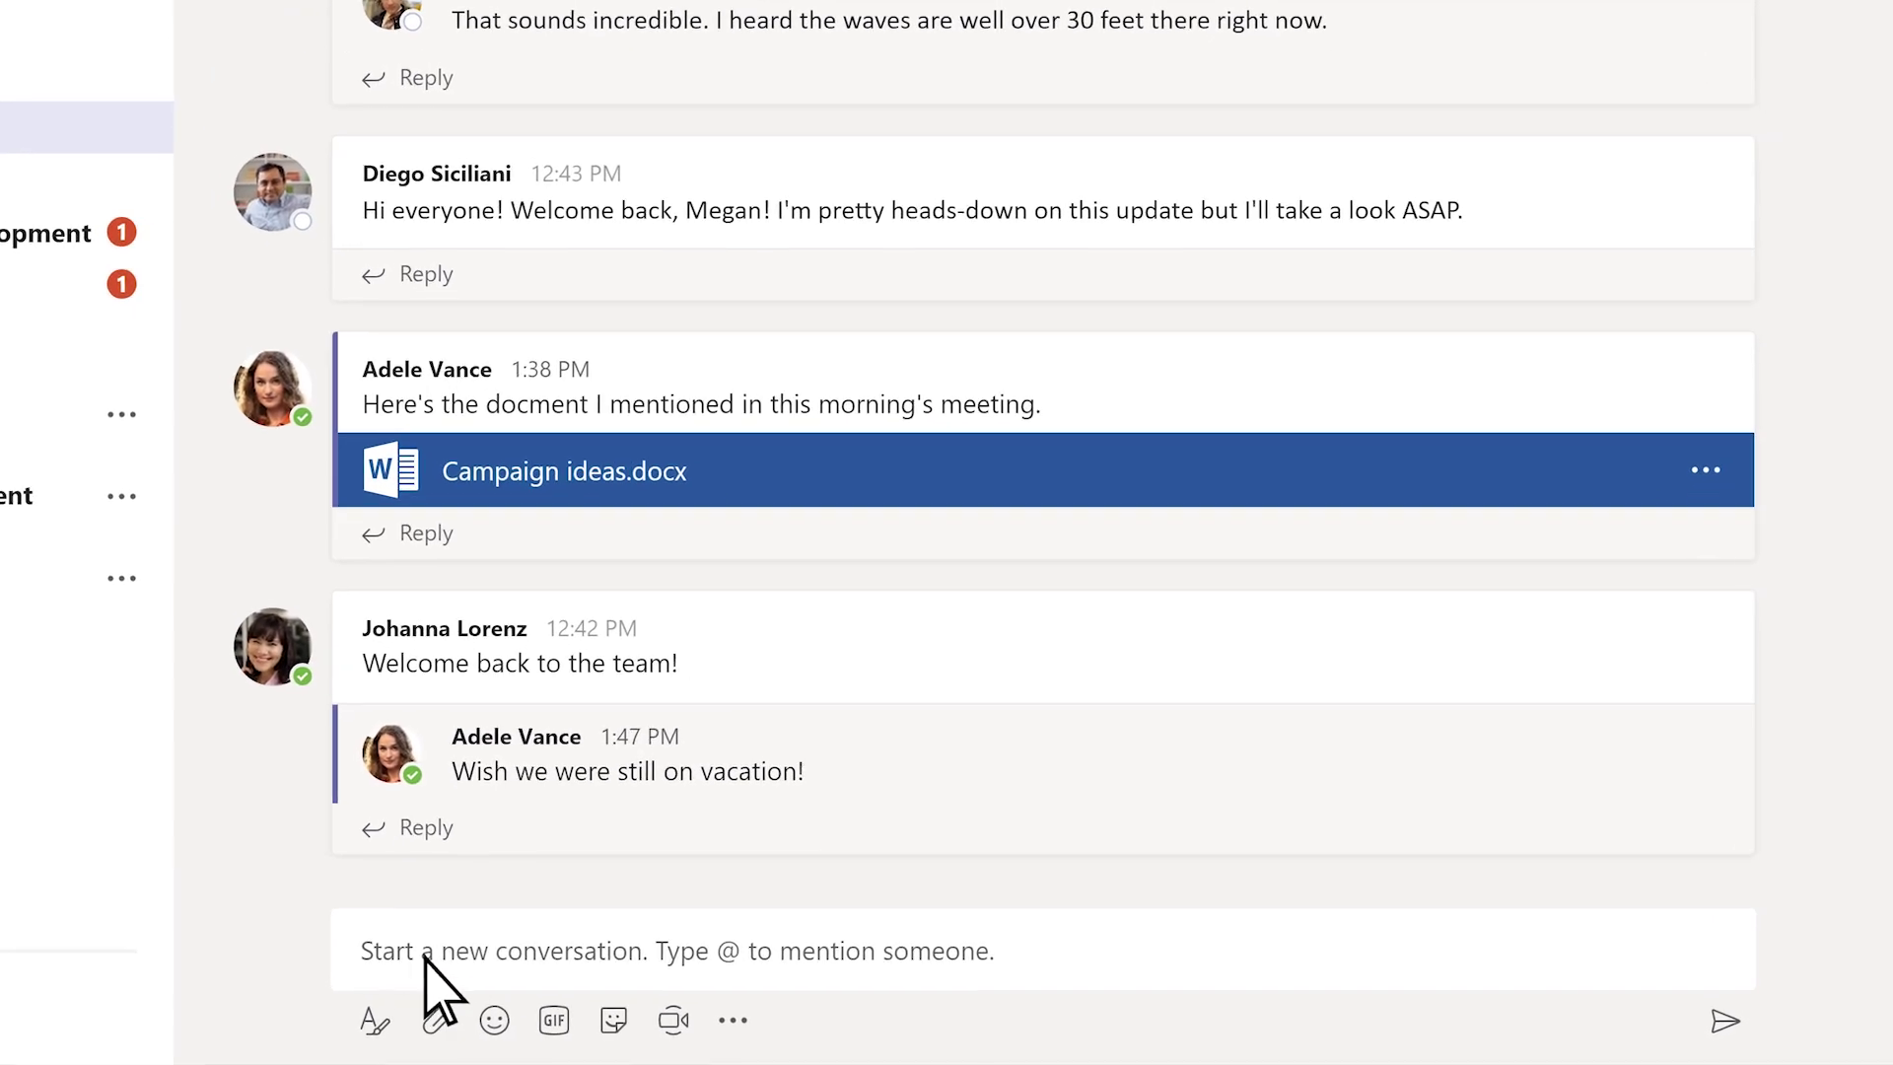
# - Post a Marketing conversation asking whether the missing asset can be replaced before launch
pyautogui.click(424, 955)
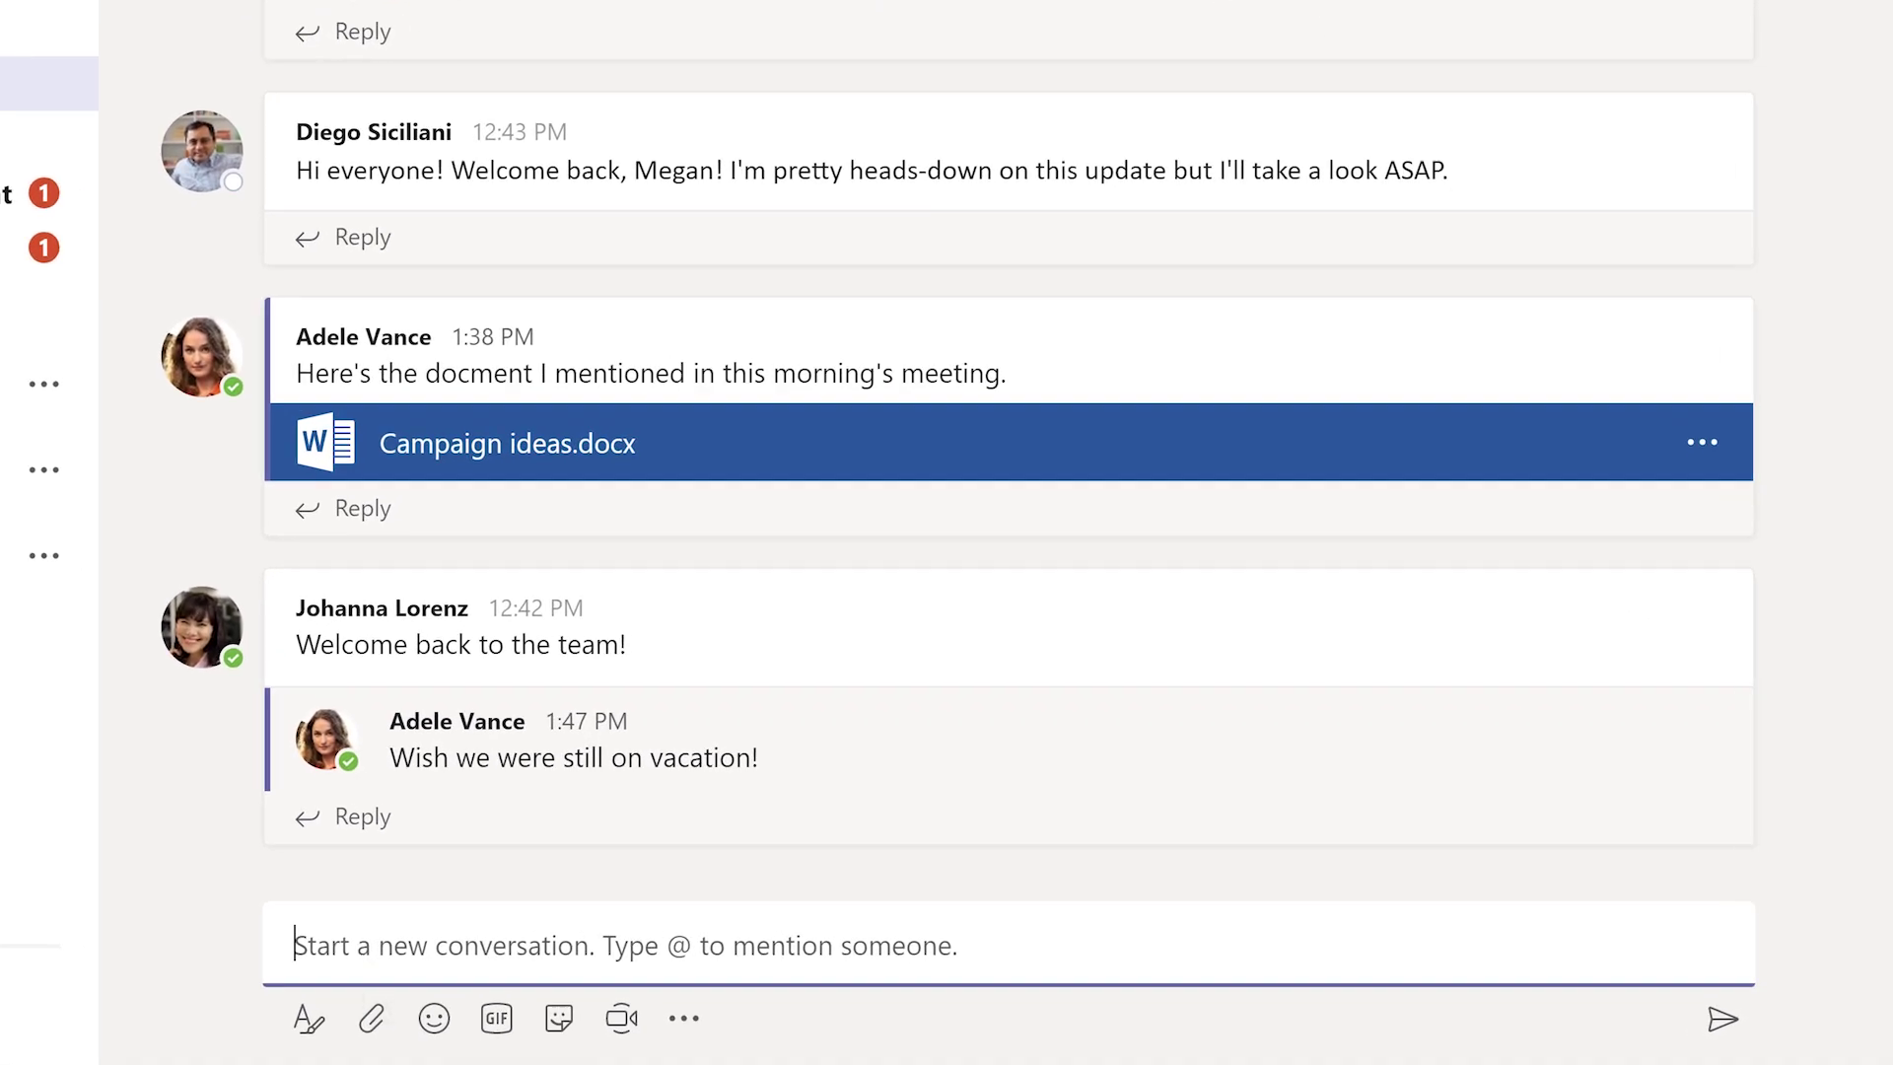
pyautogui.write('Have you noticed the missing asset? Can we replace it before we launch?')
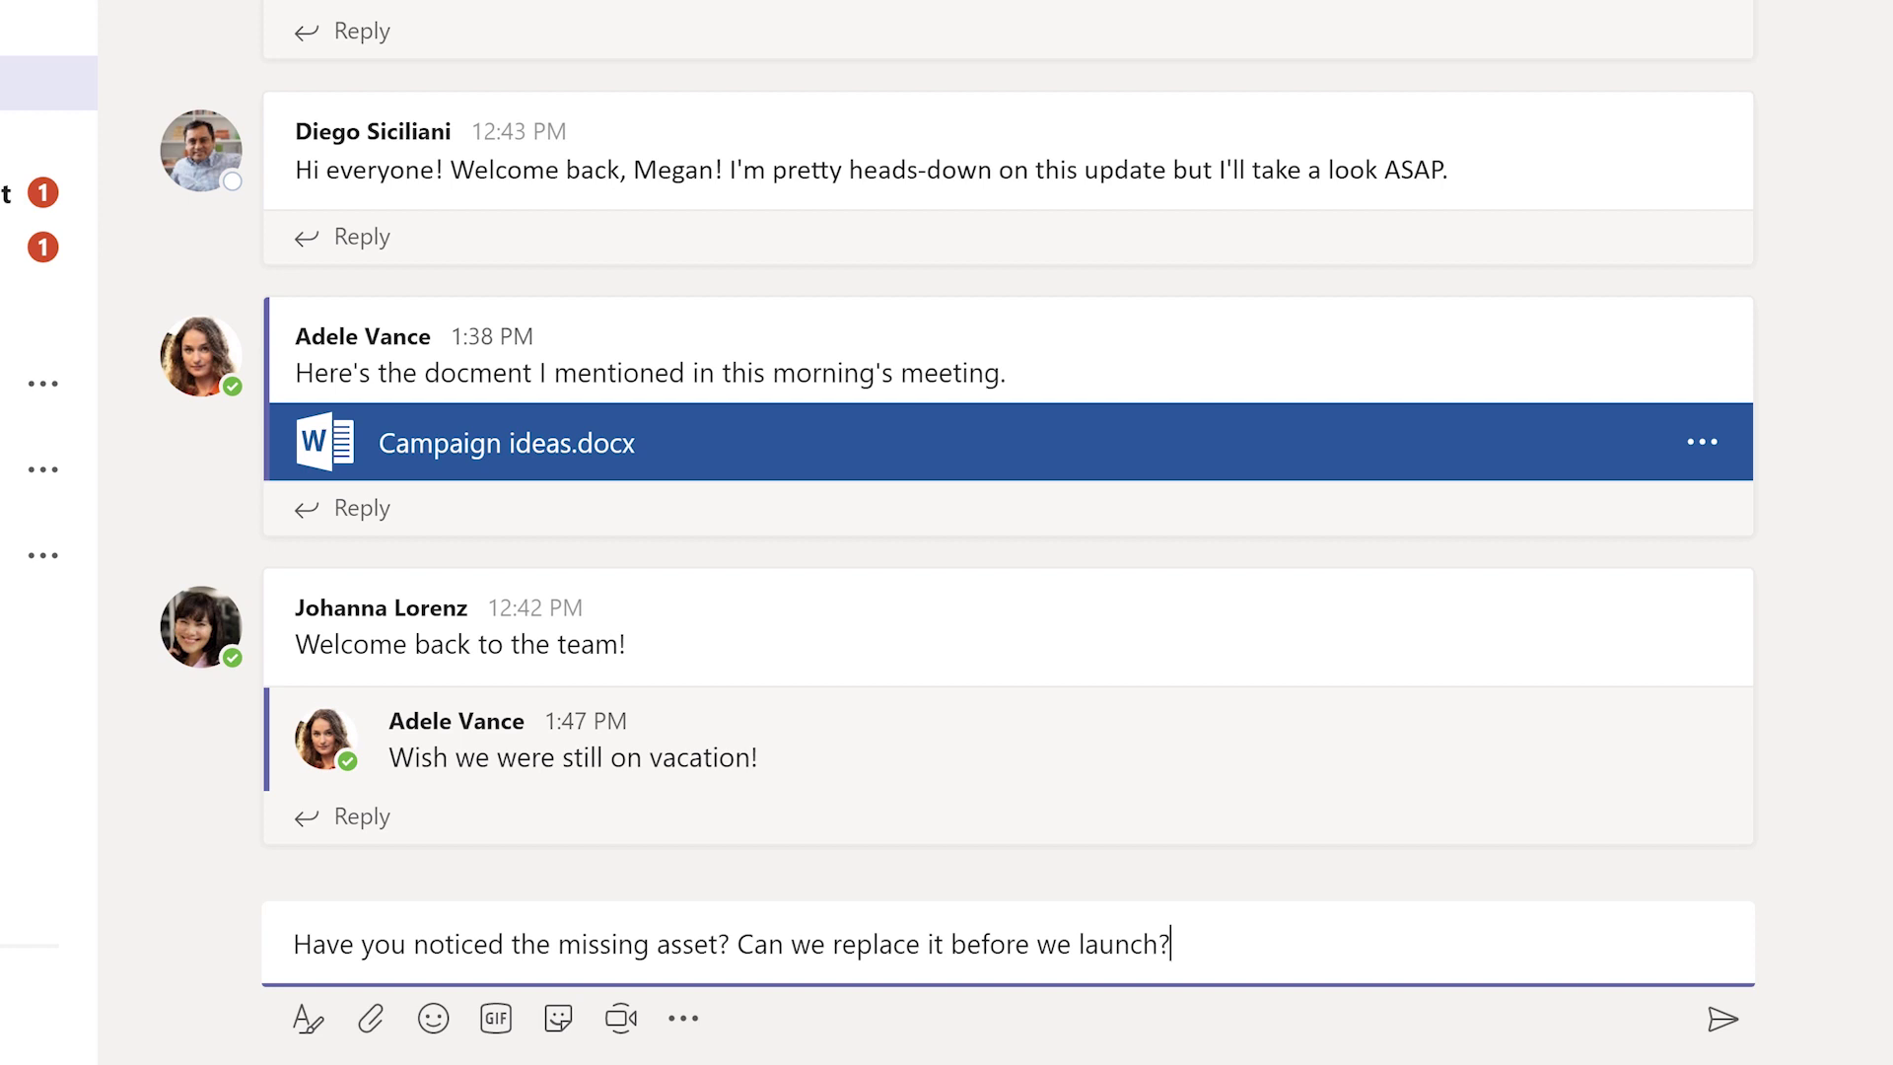
pyautogui.press('Return')
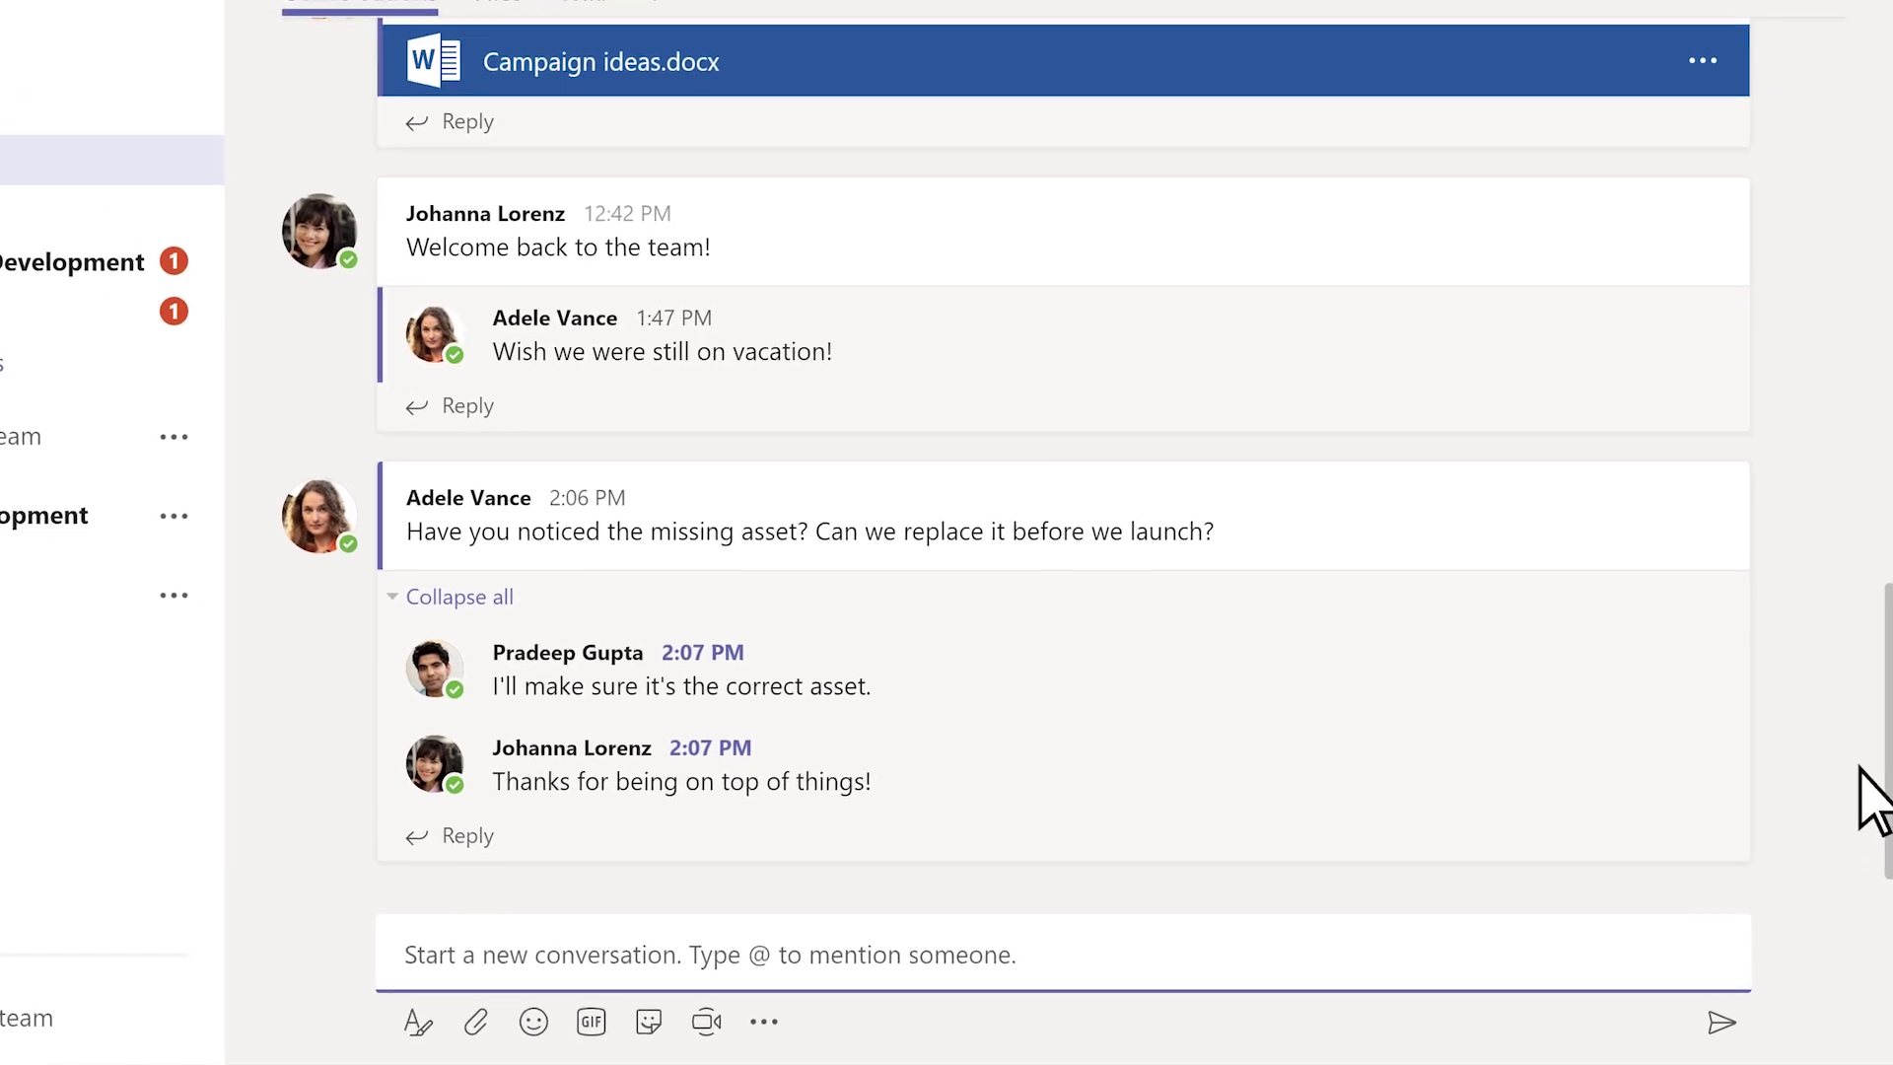
pyautogui.scroll(3, 1886, 666)
pyautogui.moveTo(1887, 609); pyautogui.dragTo(1887, 266)
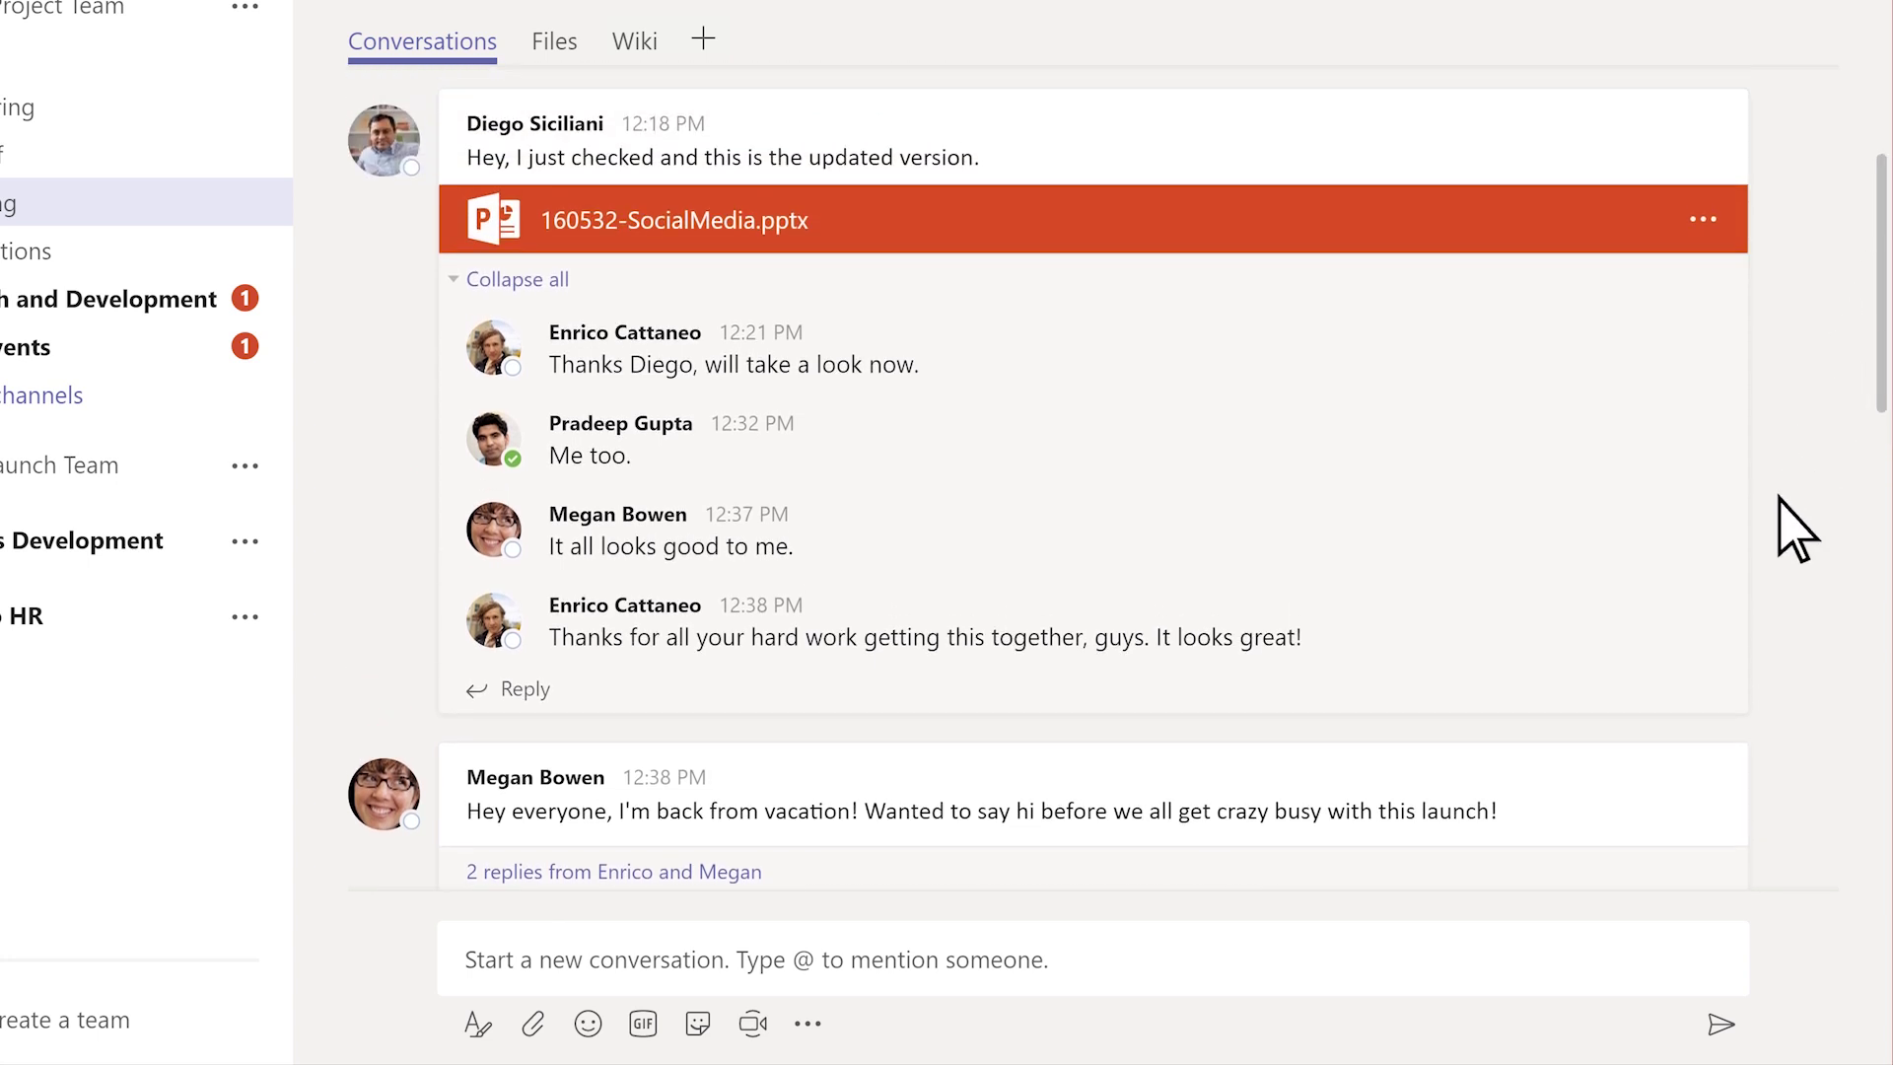
# - Like Megan Bowen's back-from-vacation message in the Marketing channel
pyautogui.moveTo(1095, 798)
pyautogui.click(1701, 773)
pyautogui.moveTo(1882, 305); pyautogui.dragTo(1887, 685)
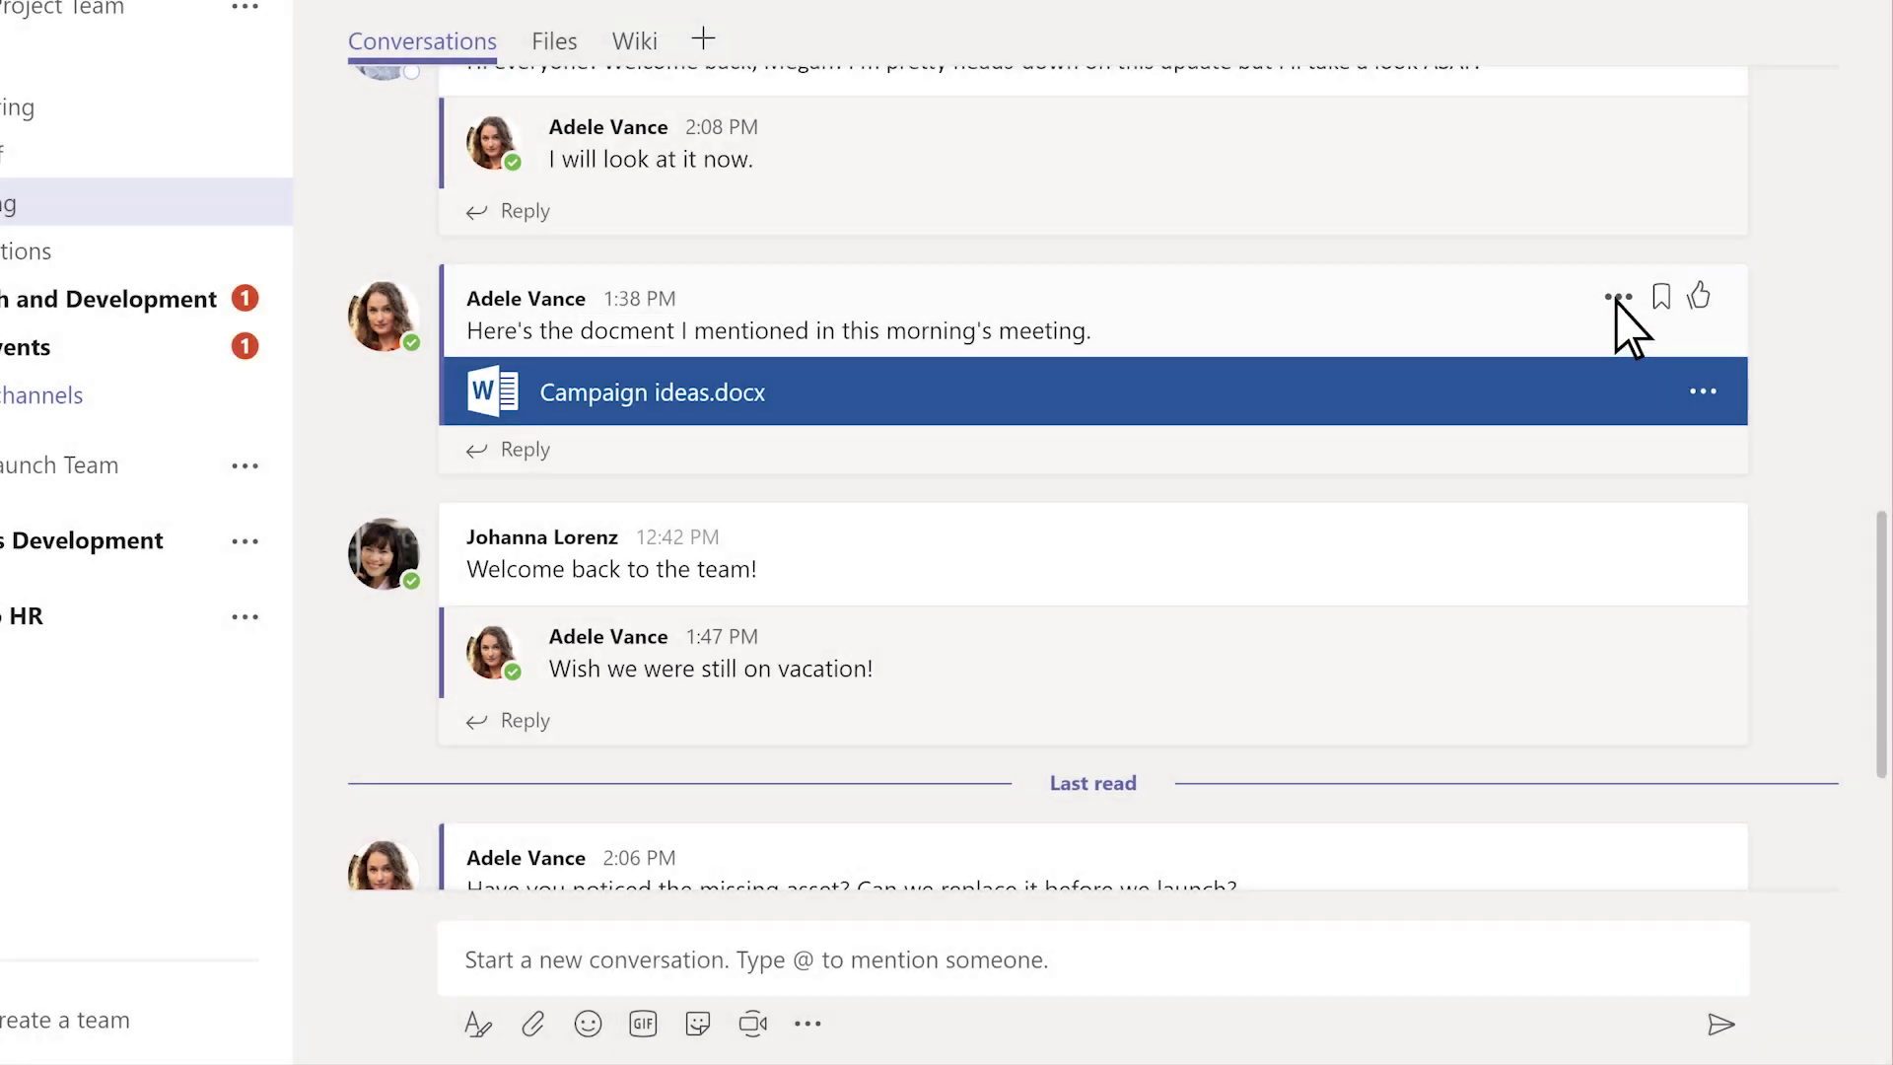
# - Edit the Campaign ideas.docx post to correct 'docment' to 'document'
pyautogui.click(1617, 301)
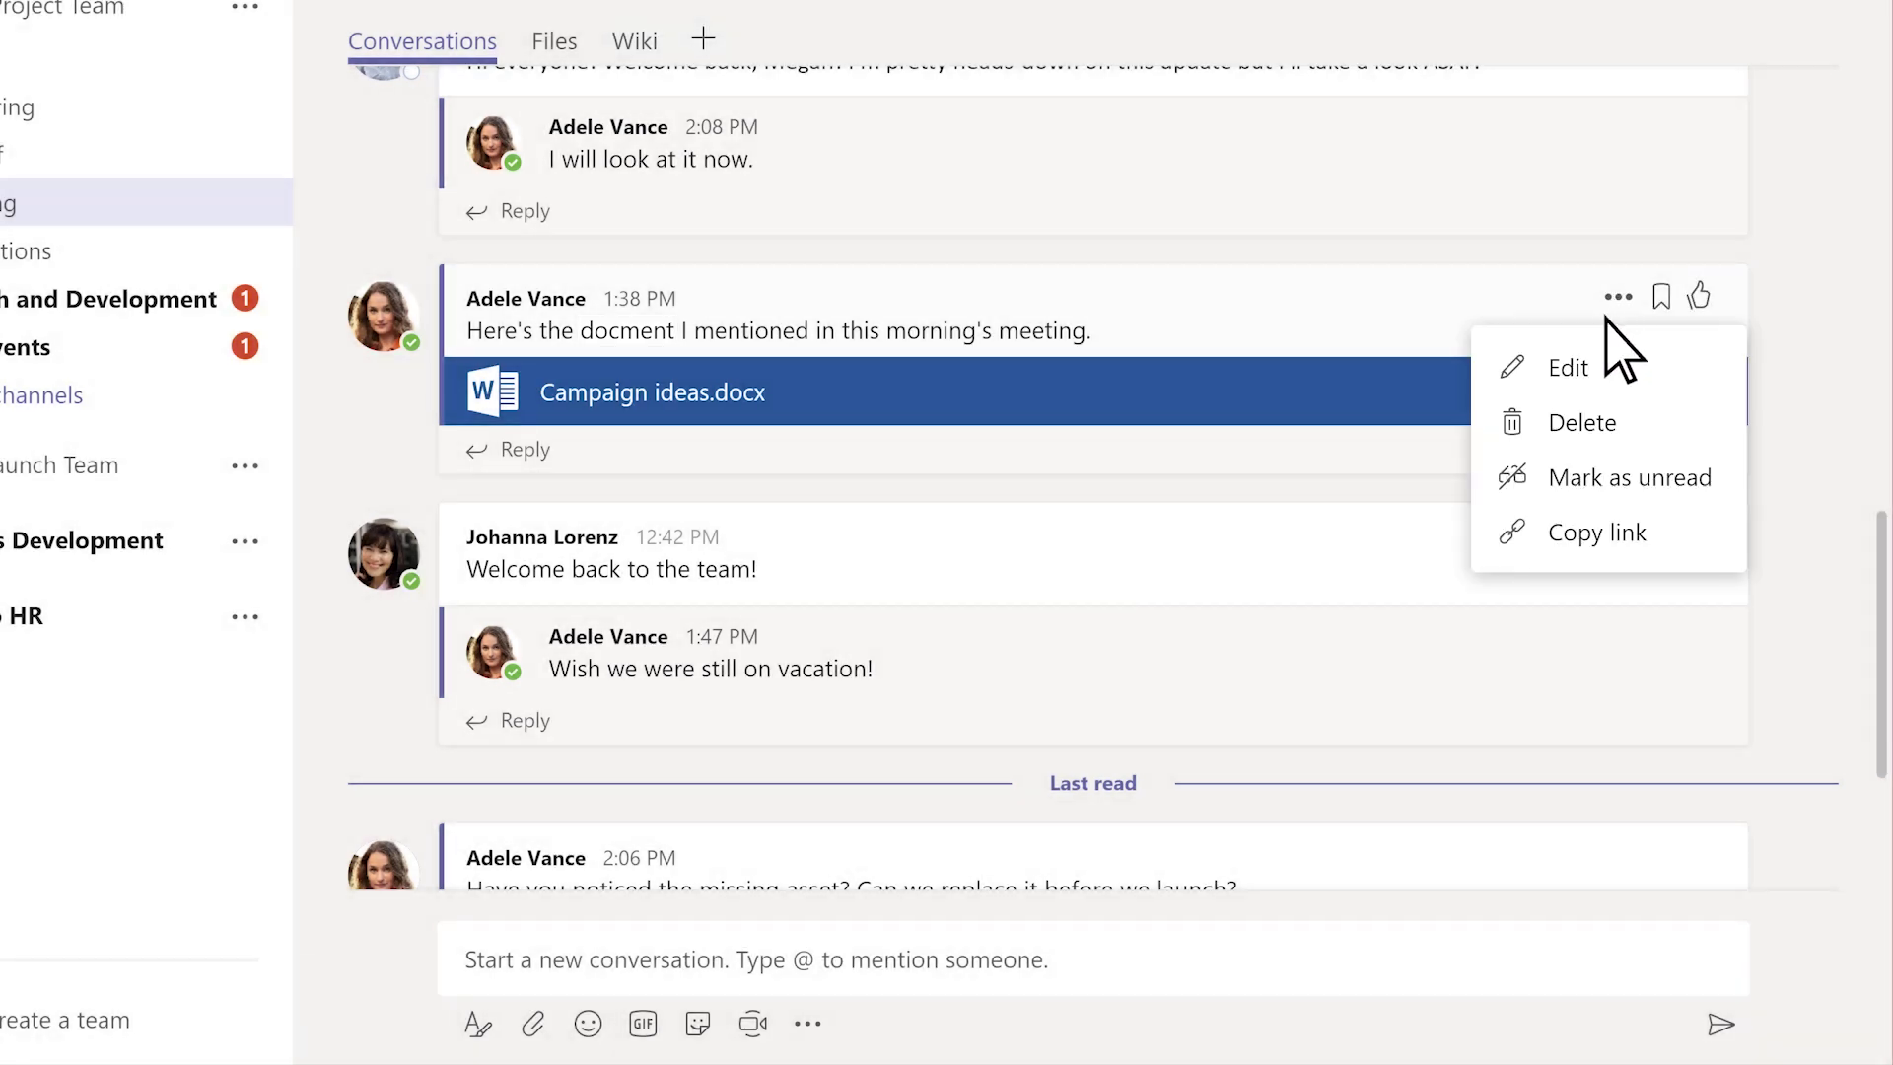
pyautogui.click(1590, 369)
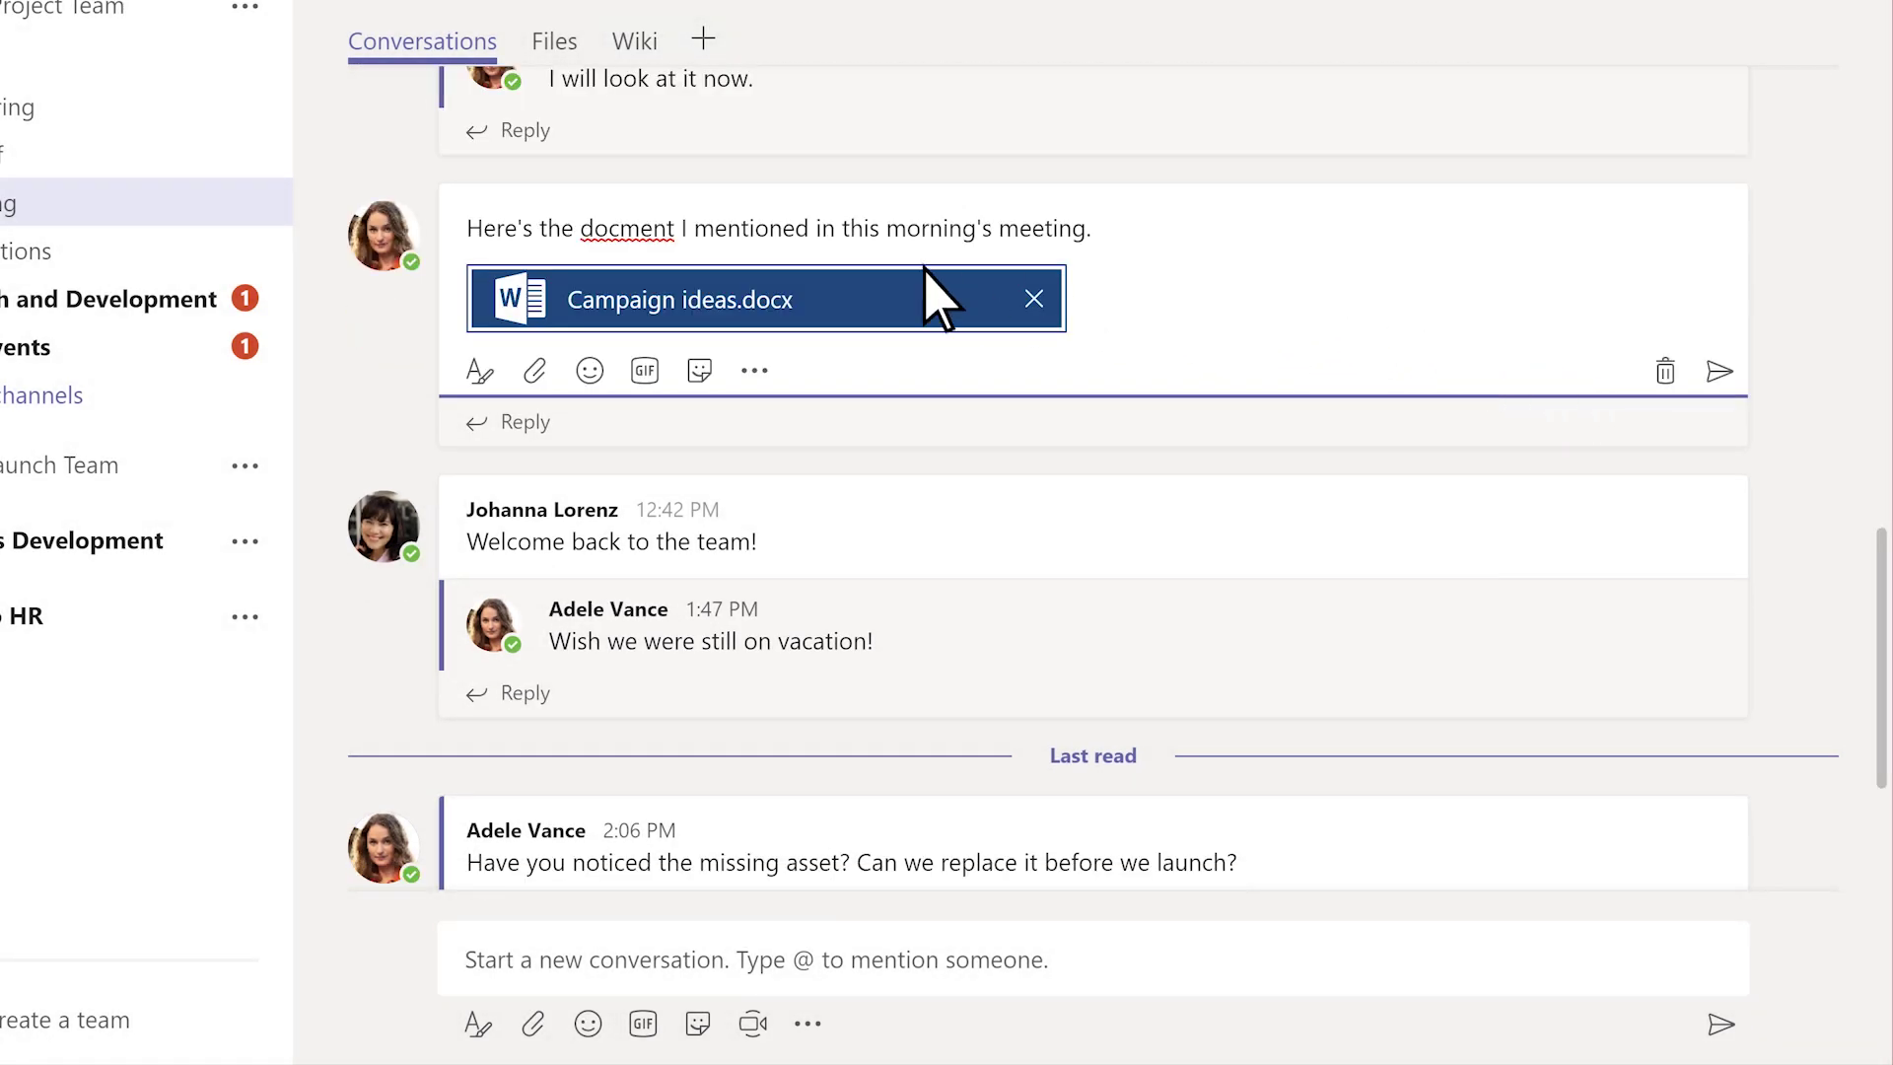
pyautogui.click(619, 229)
pyautogui.write('u')
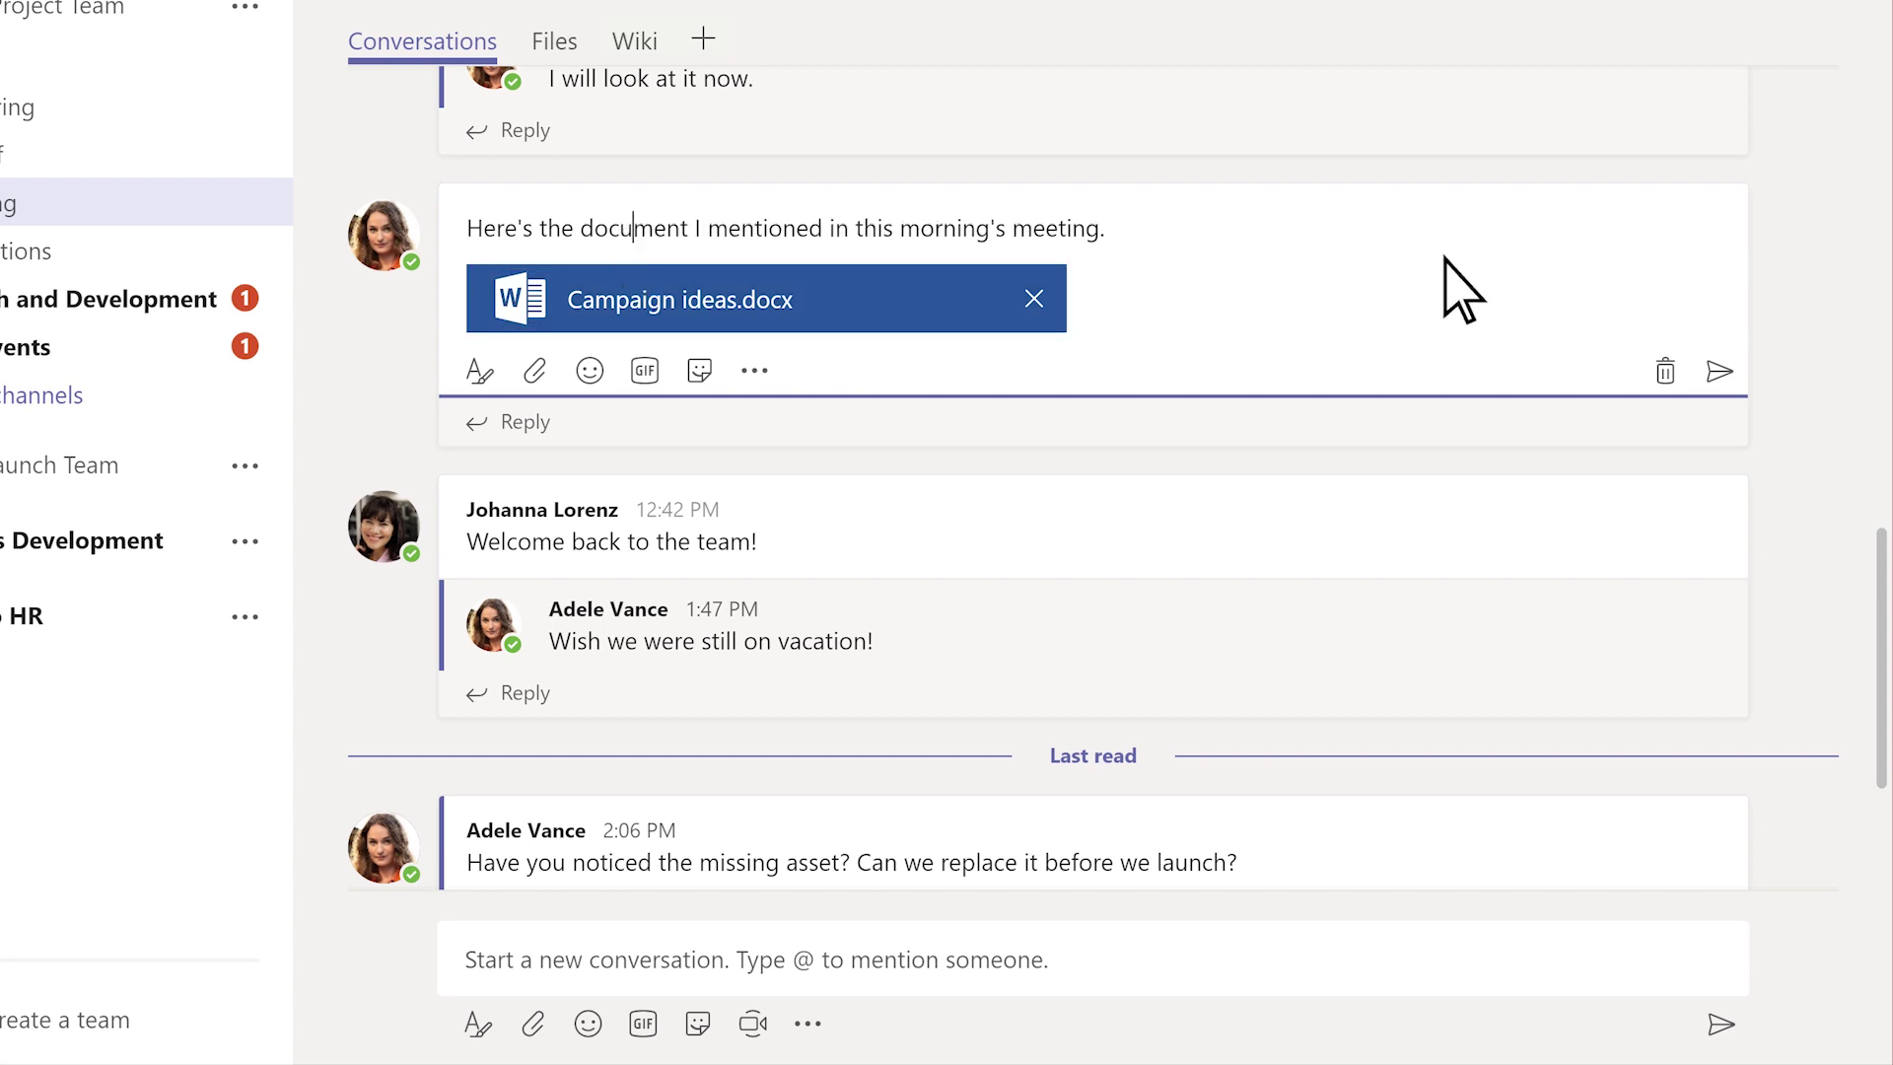
pyautogui.click(1715, 372)
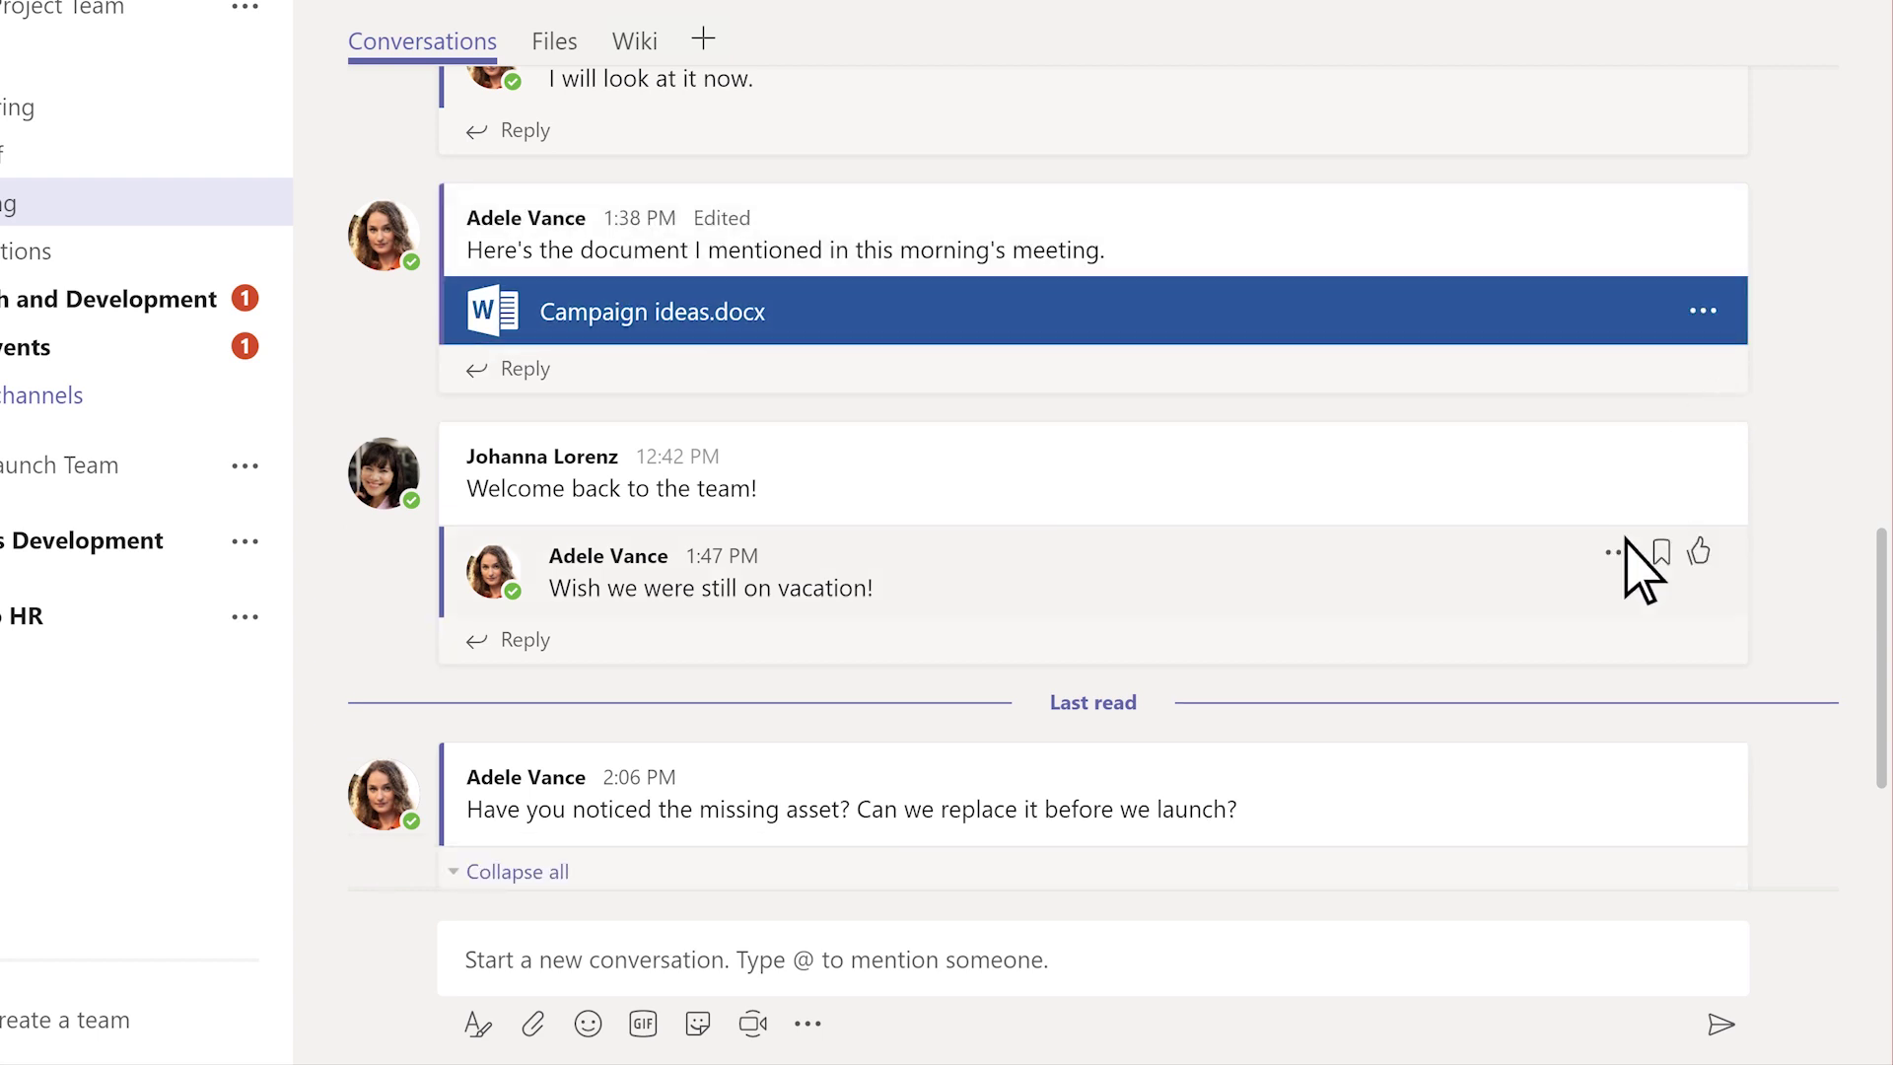
# - Delete the 'Wish we were still on vacation!' reply
pyautogui.click(1617, 554)
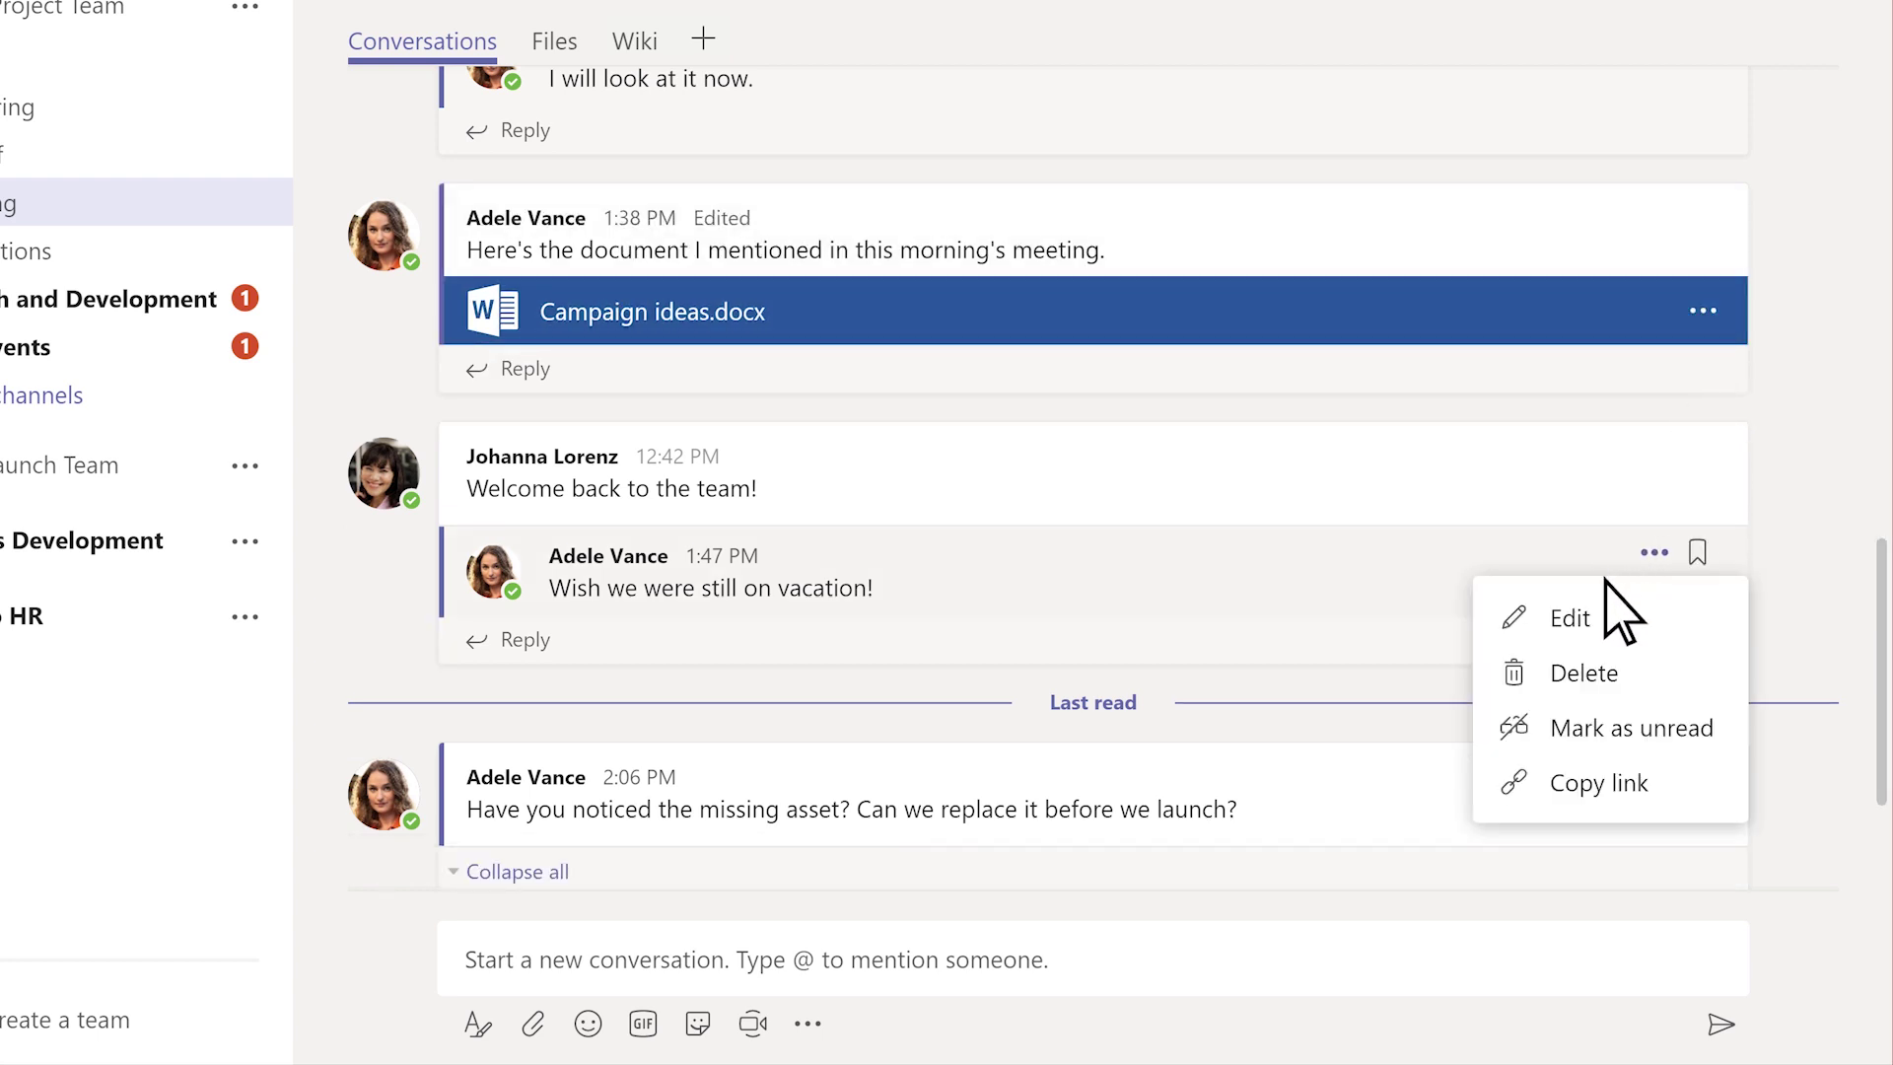
pyautogui.click(1576, 674)
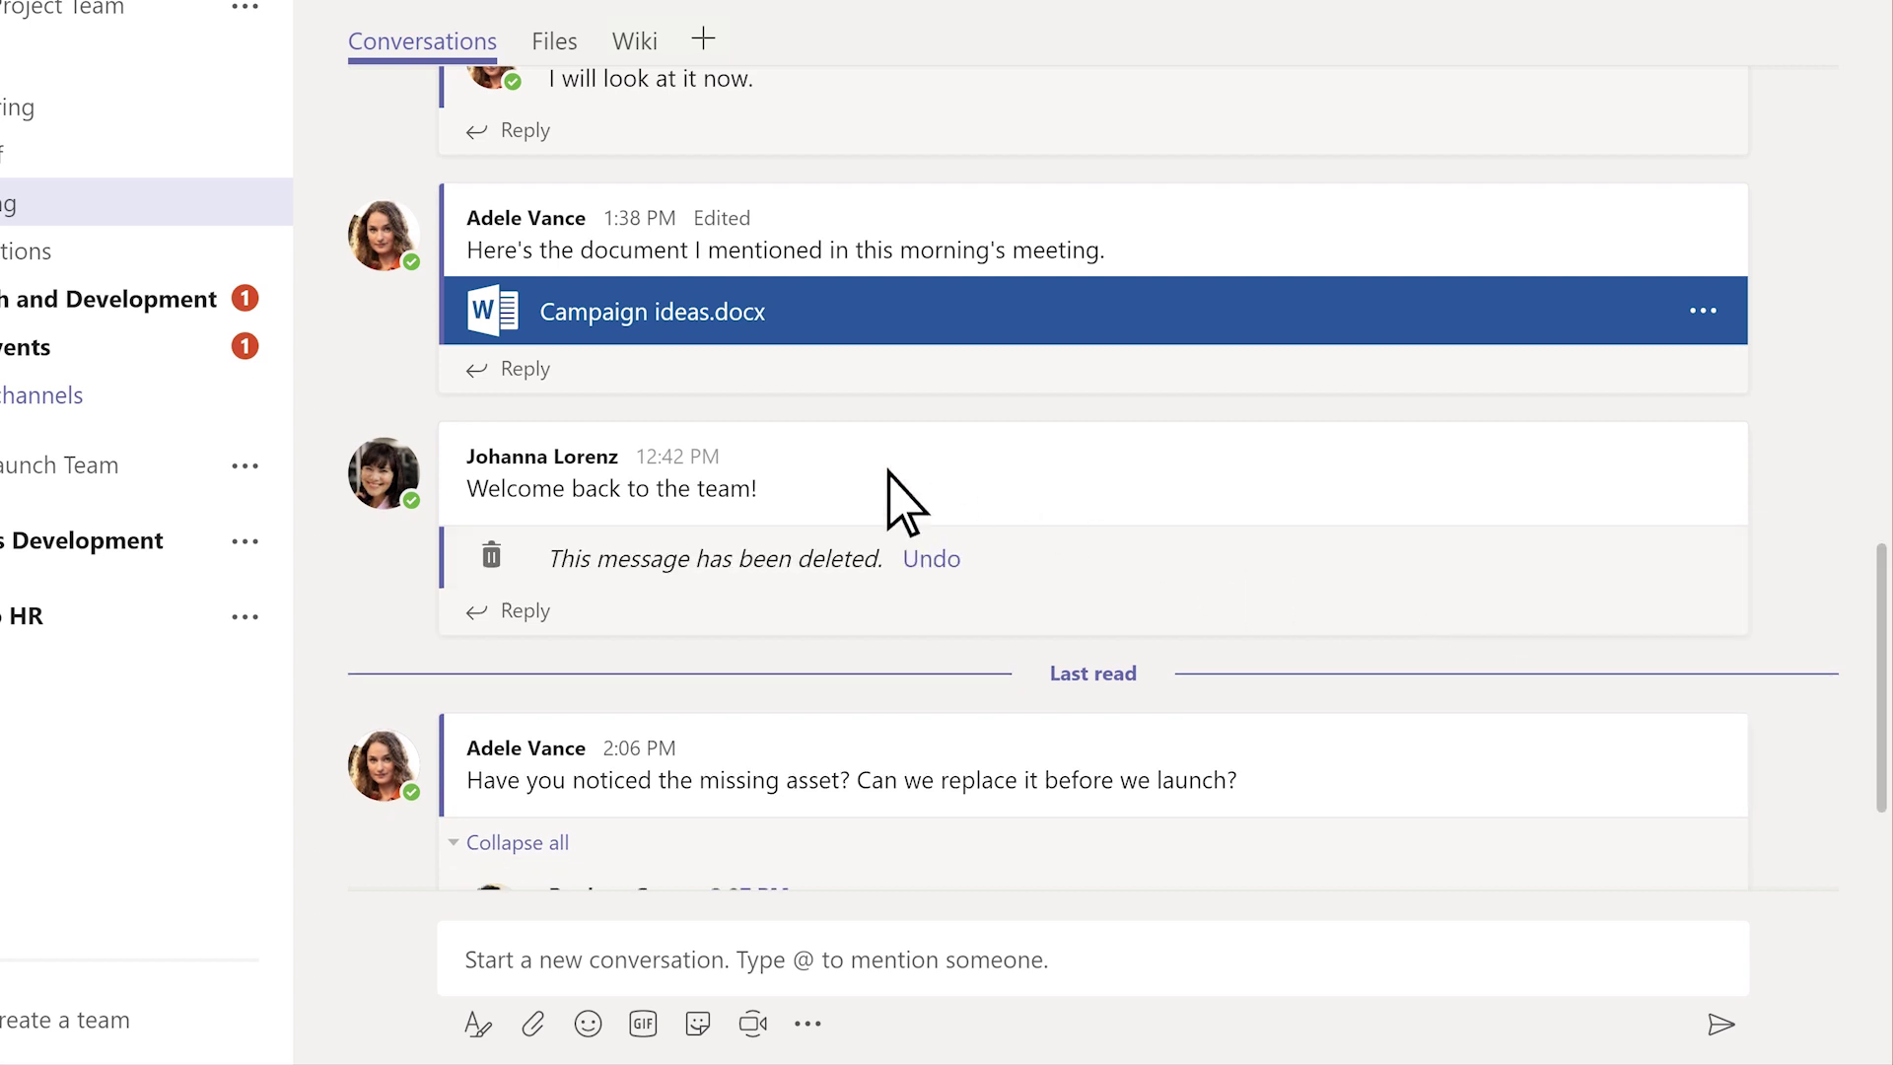
pyautogui.click(521, 370)
pyautogui.write('@die')
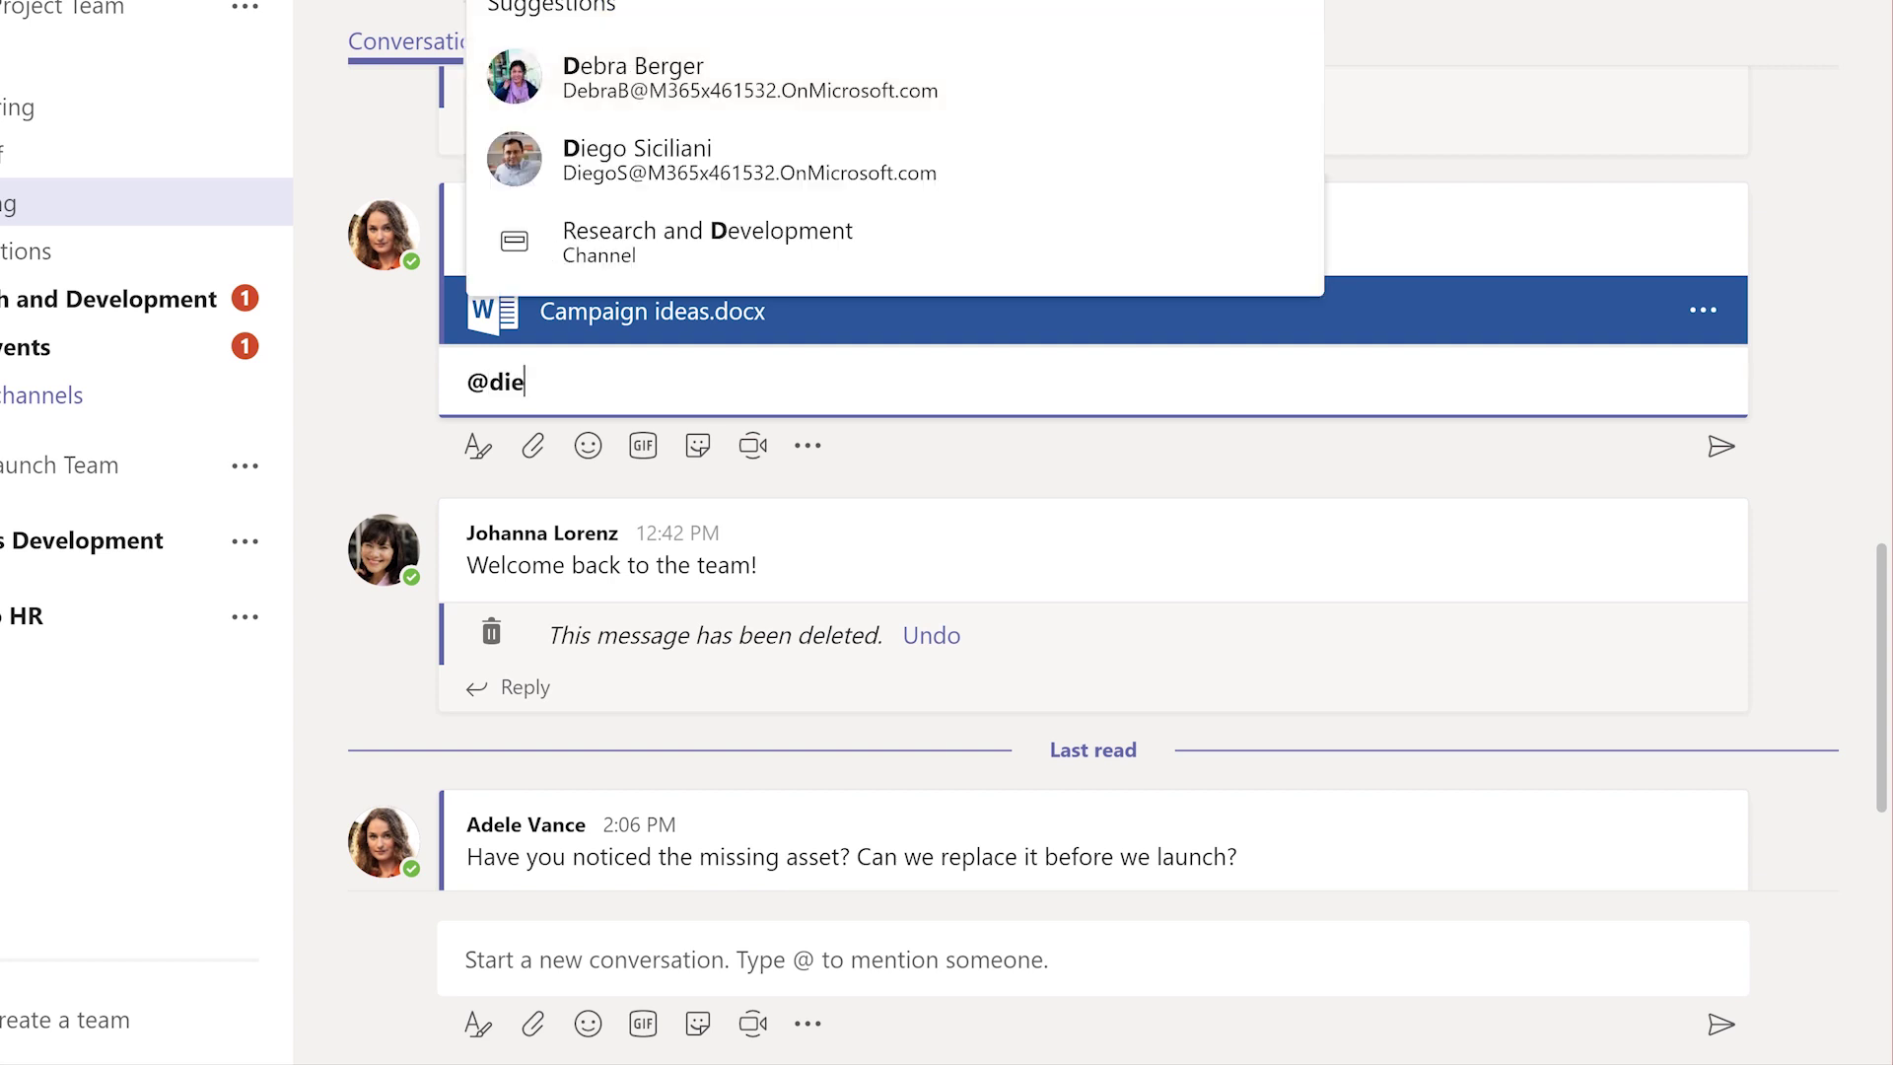
pyautogui.write('go')
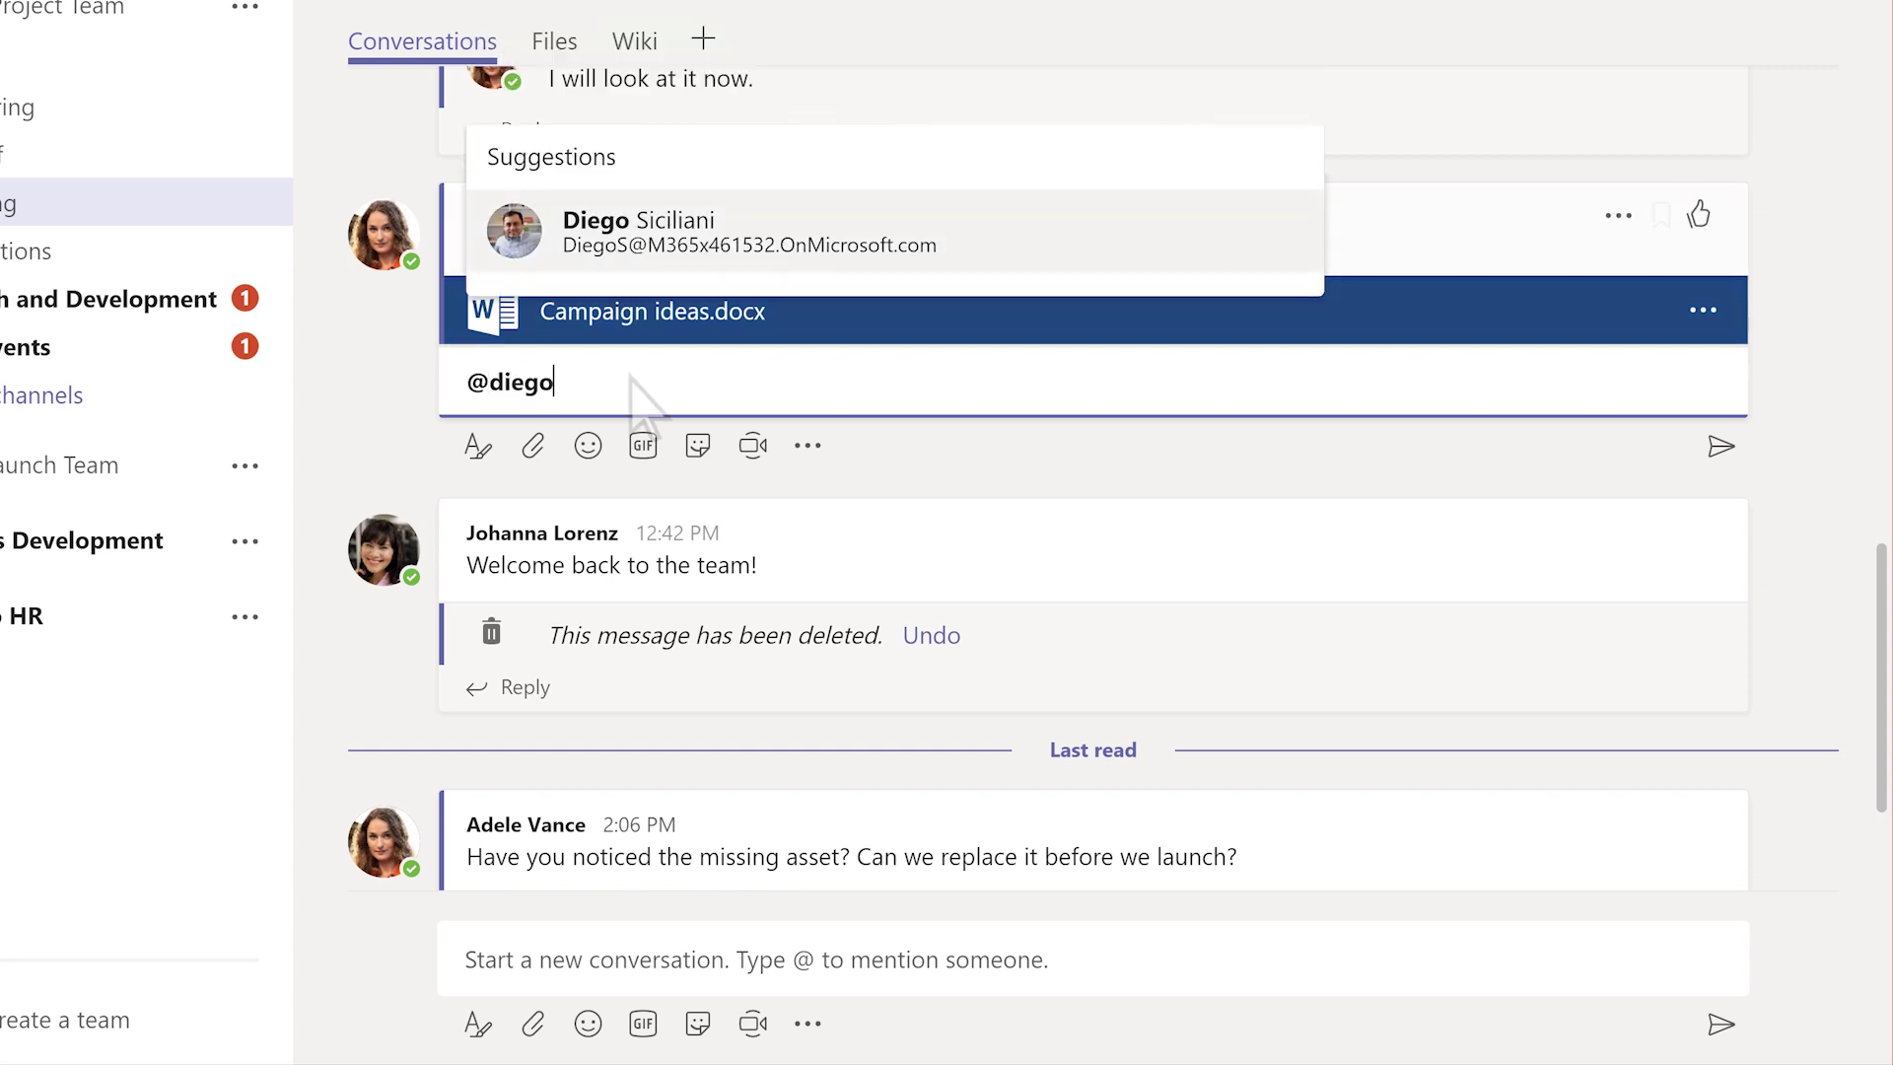
pyautogui.click(604, 237)
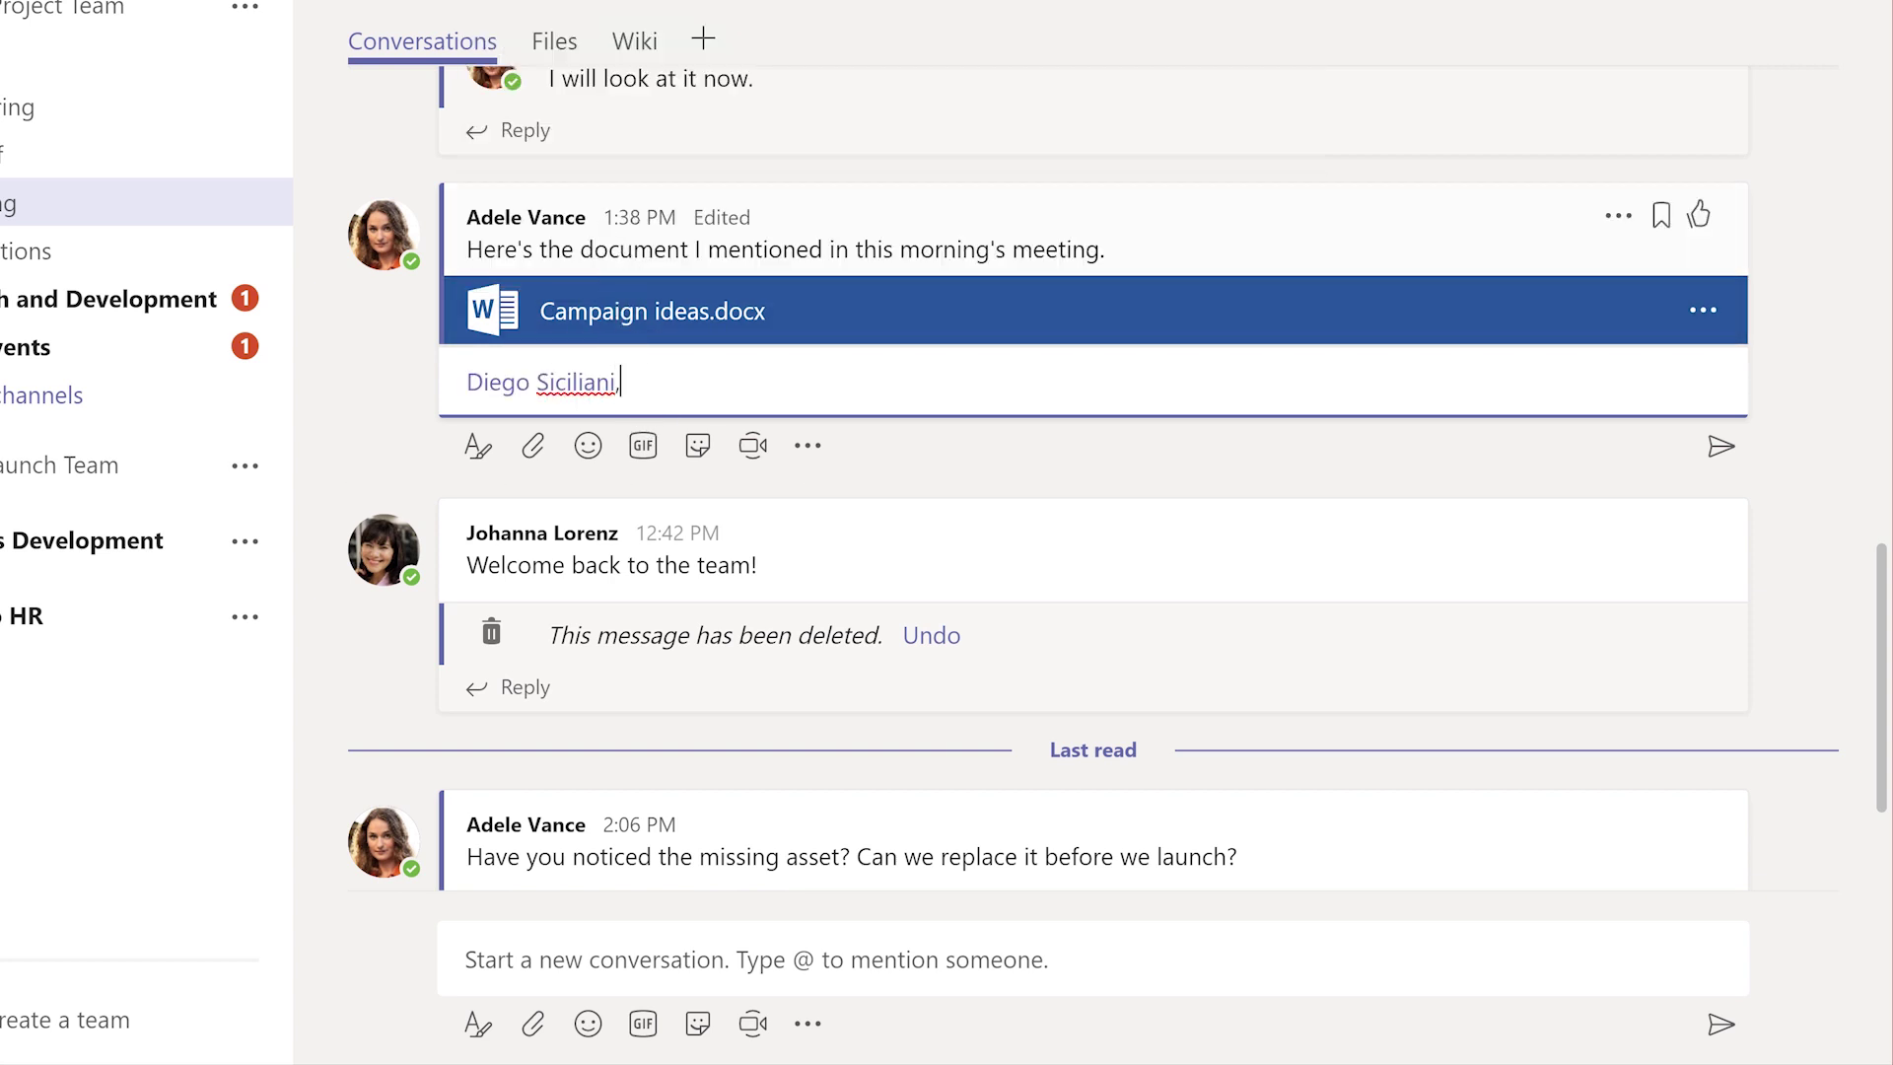
pyautogui.write(', would you please review?')
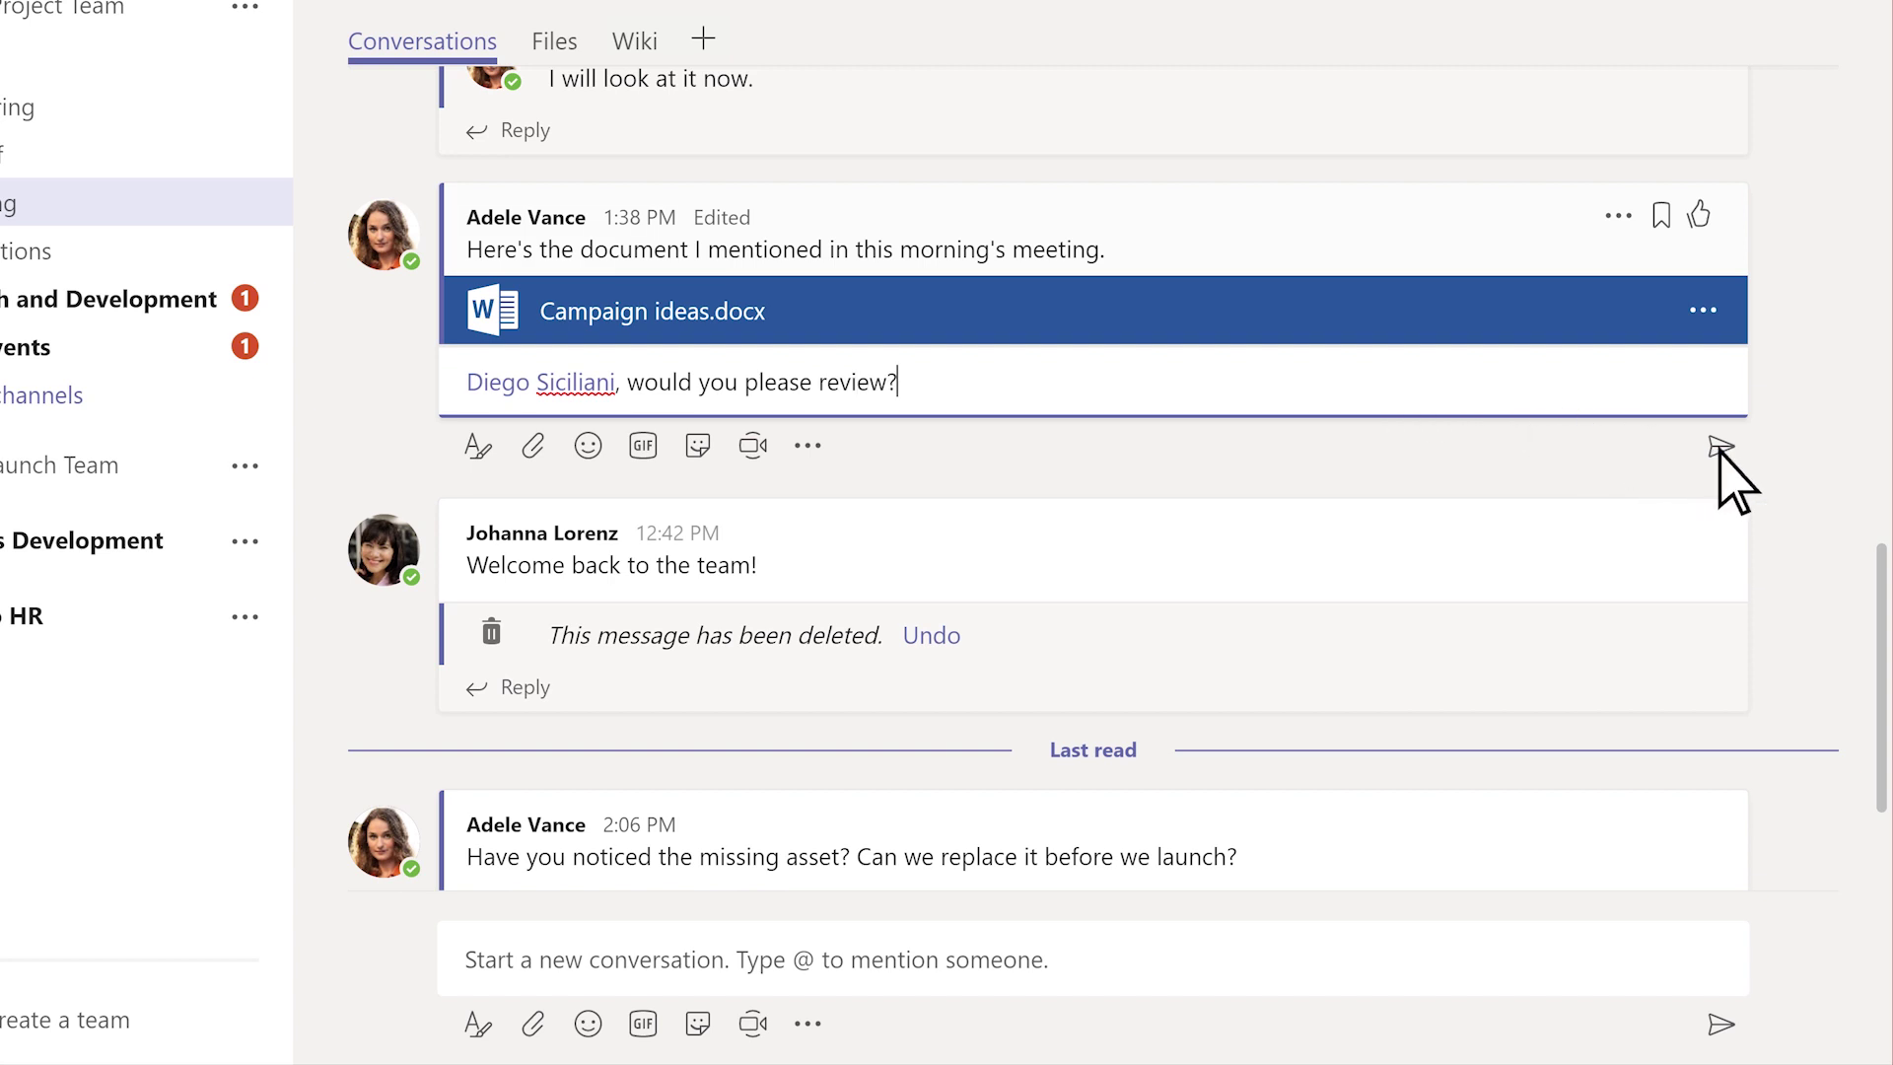
pyautogui.click(1721, 448)
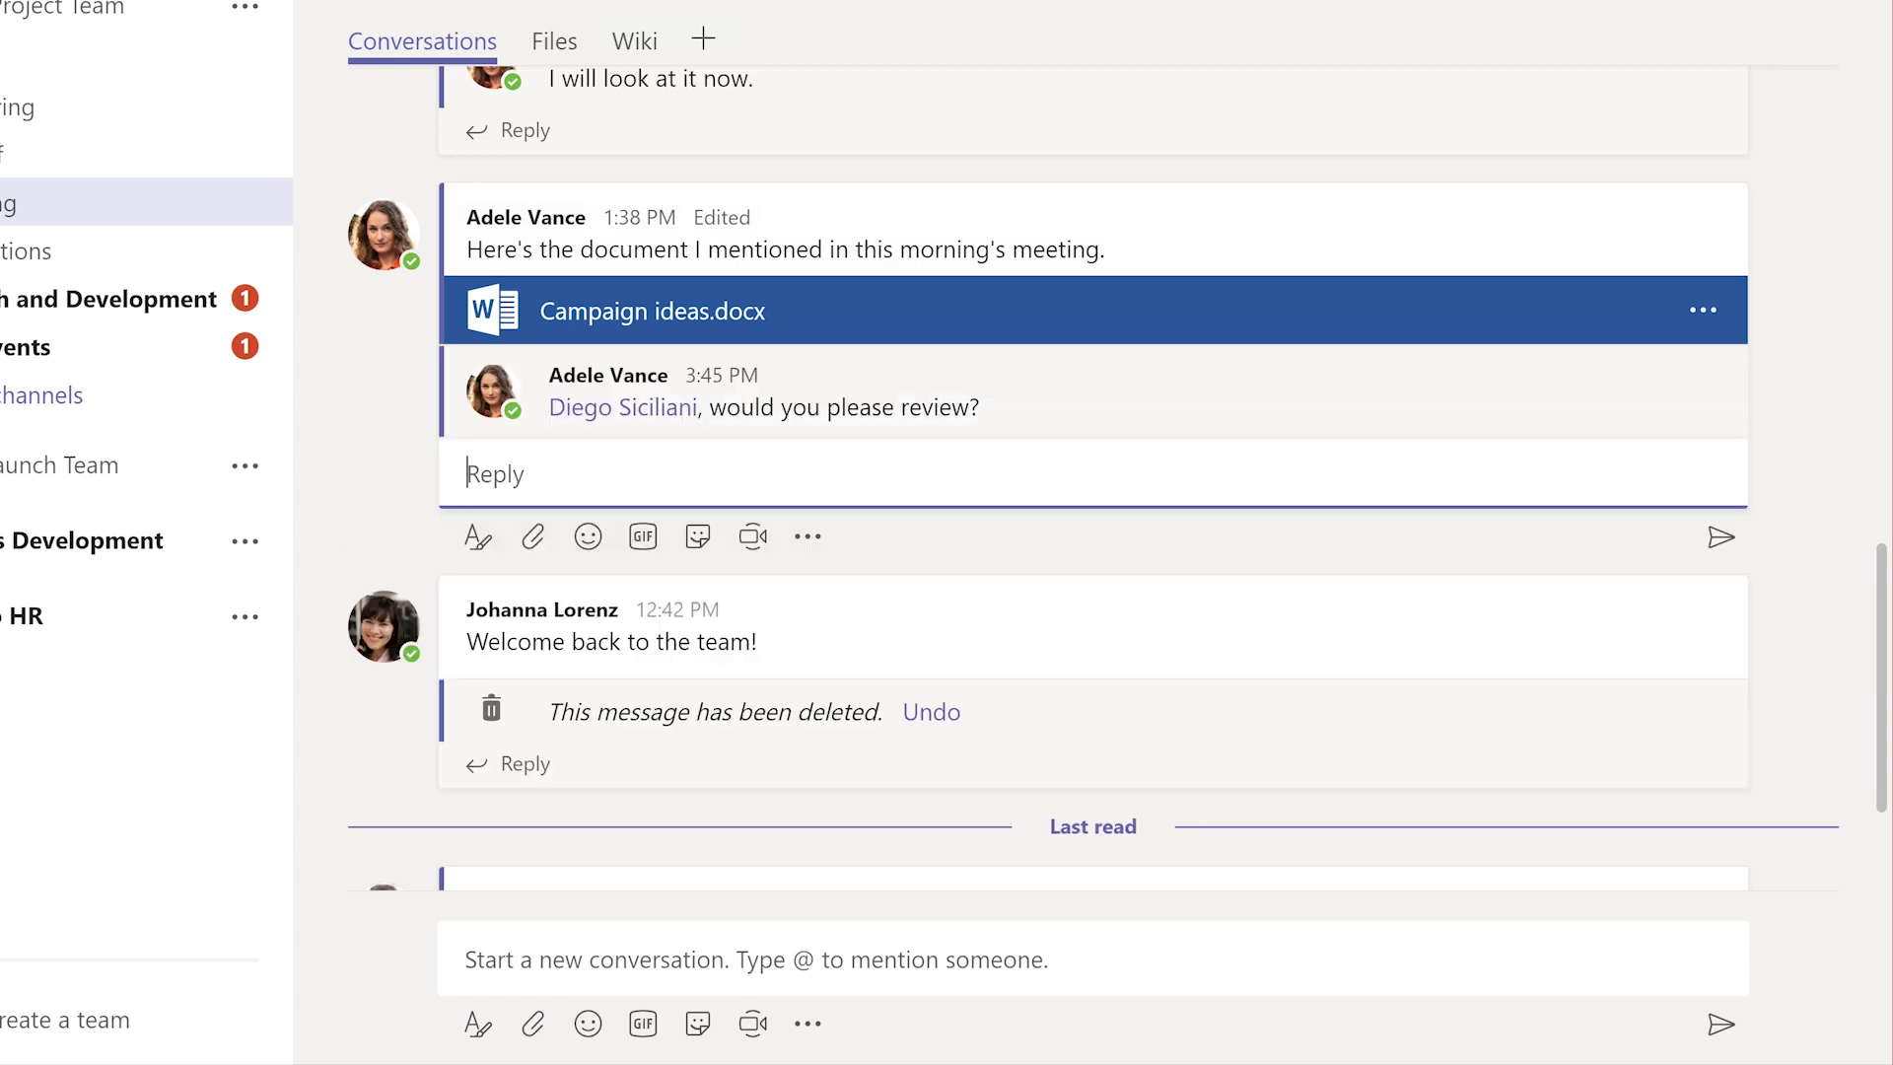
pyautogui.write('@gener')
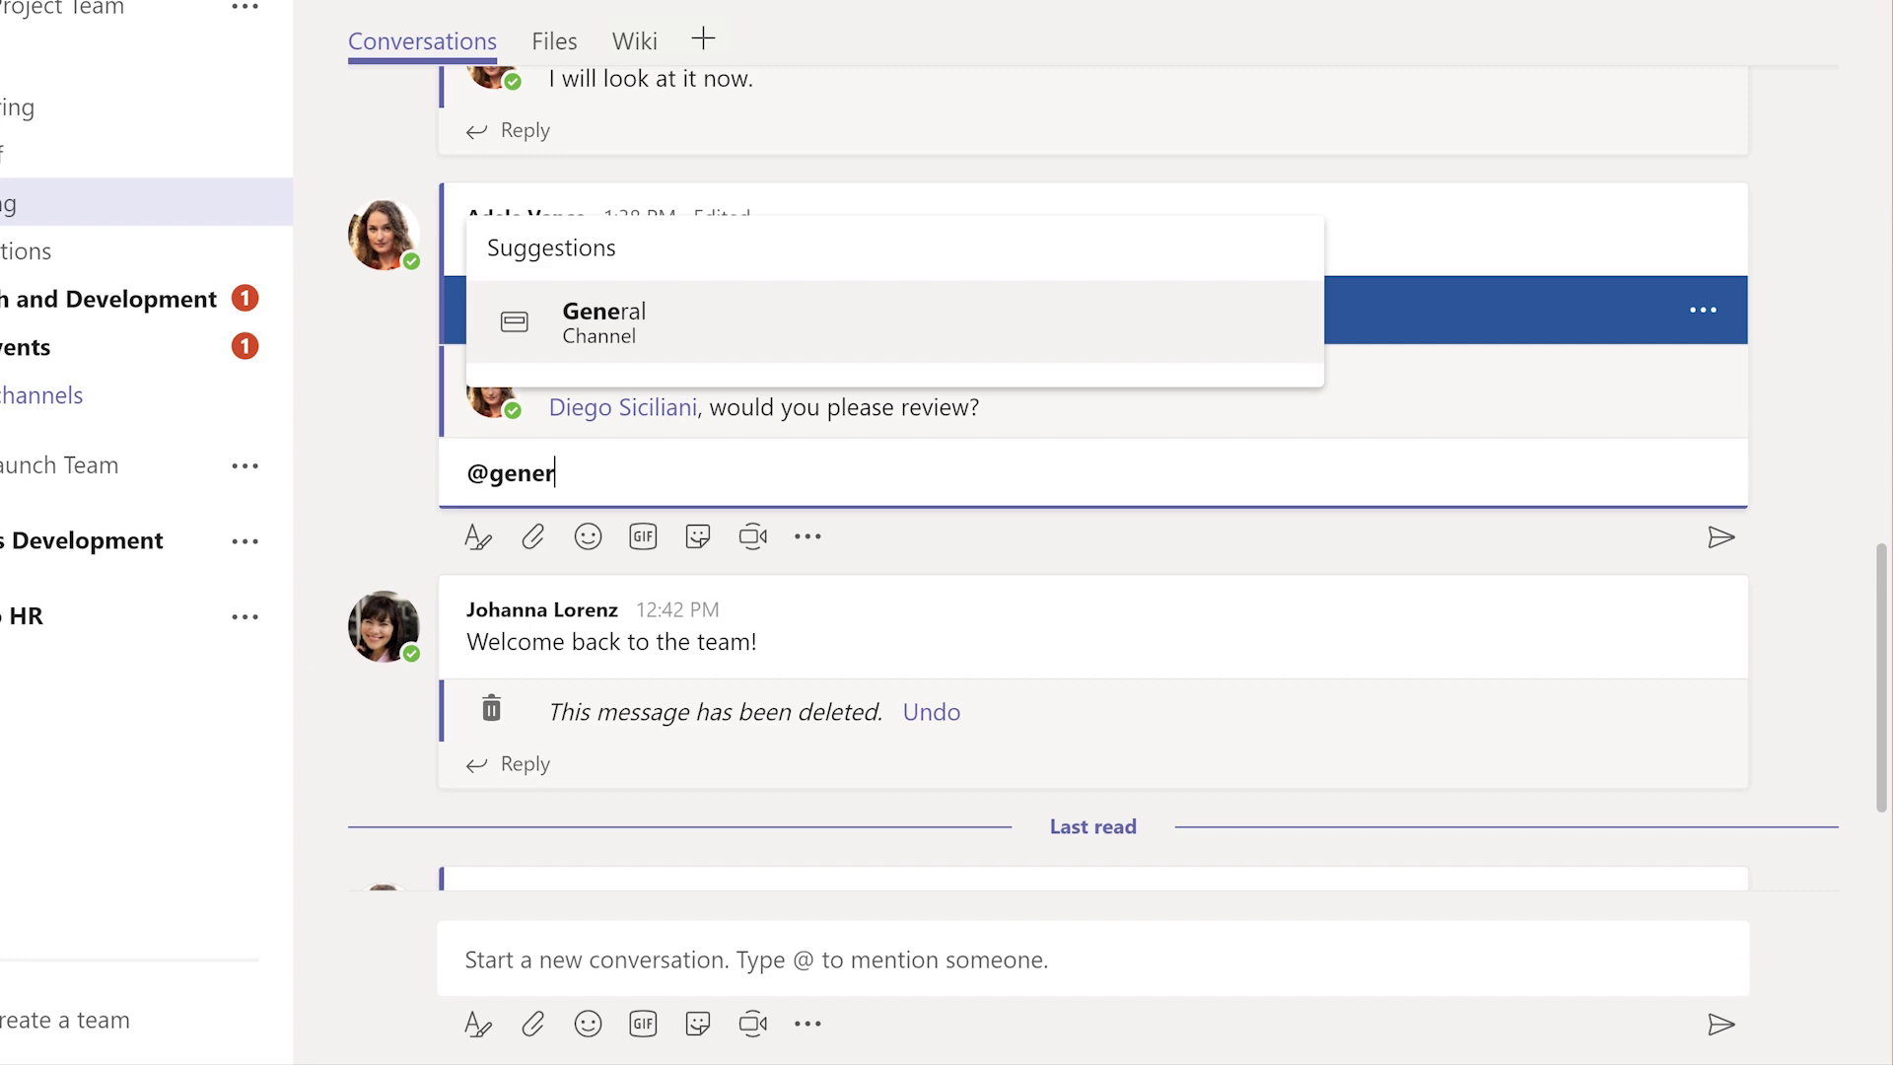
pyautogui.write('a')
pyautogui.click(602, 330)
pyautogui.write(', let me know if you hav')
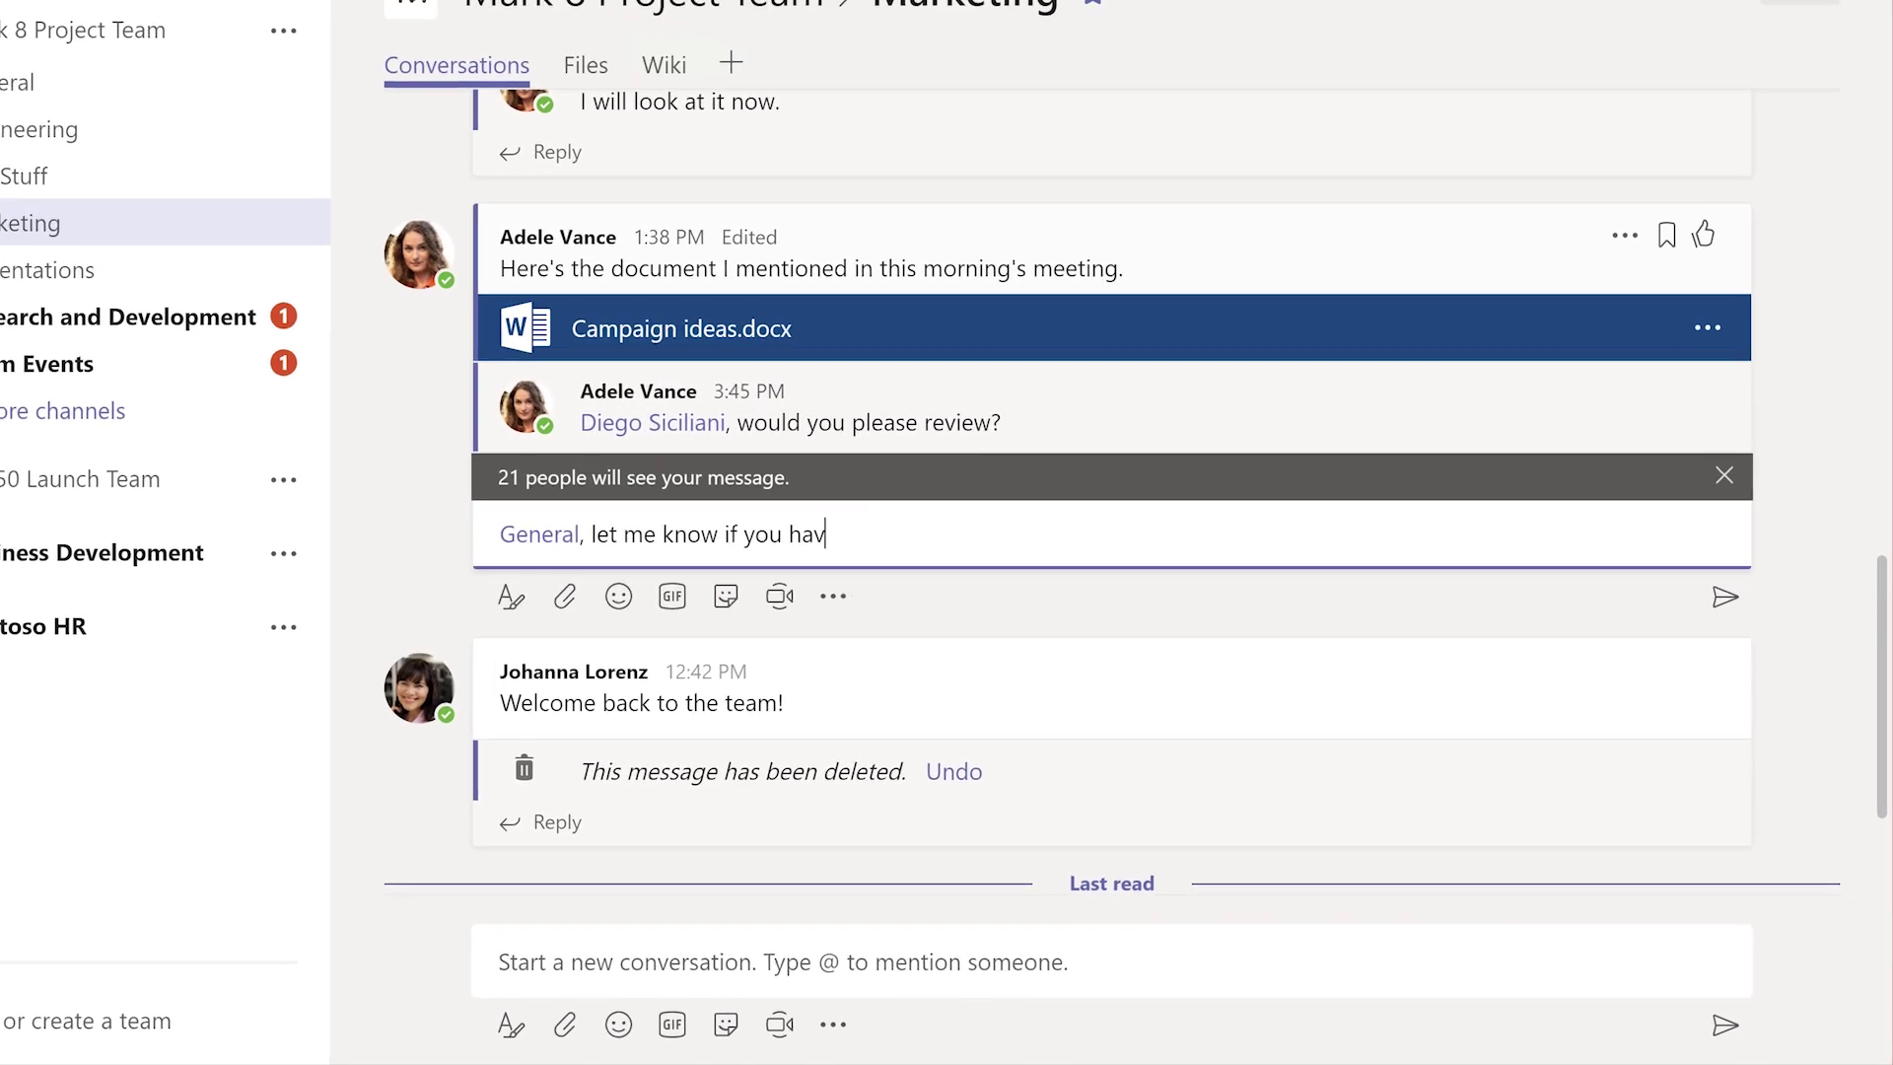
pyautogui.write('e feedback about the campaign ideas!')
pyautogui.click(1746, 651)
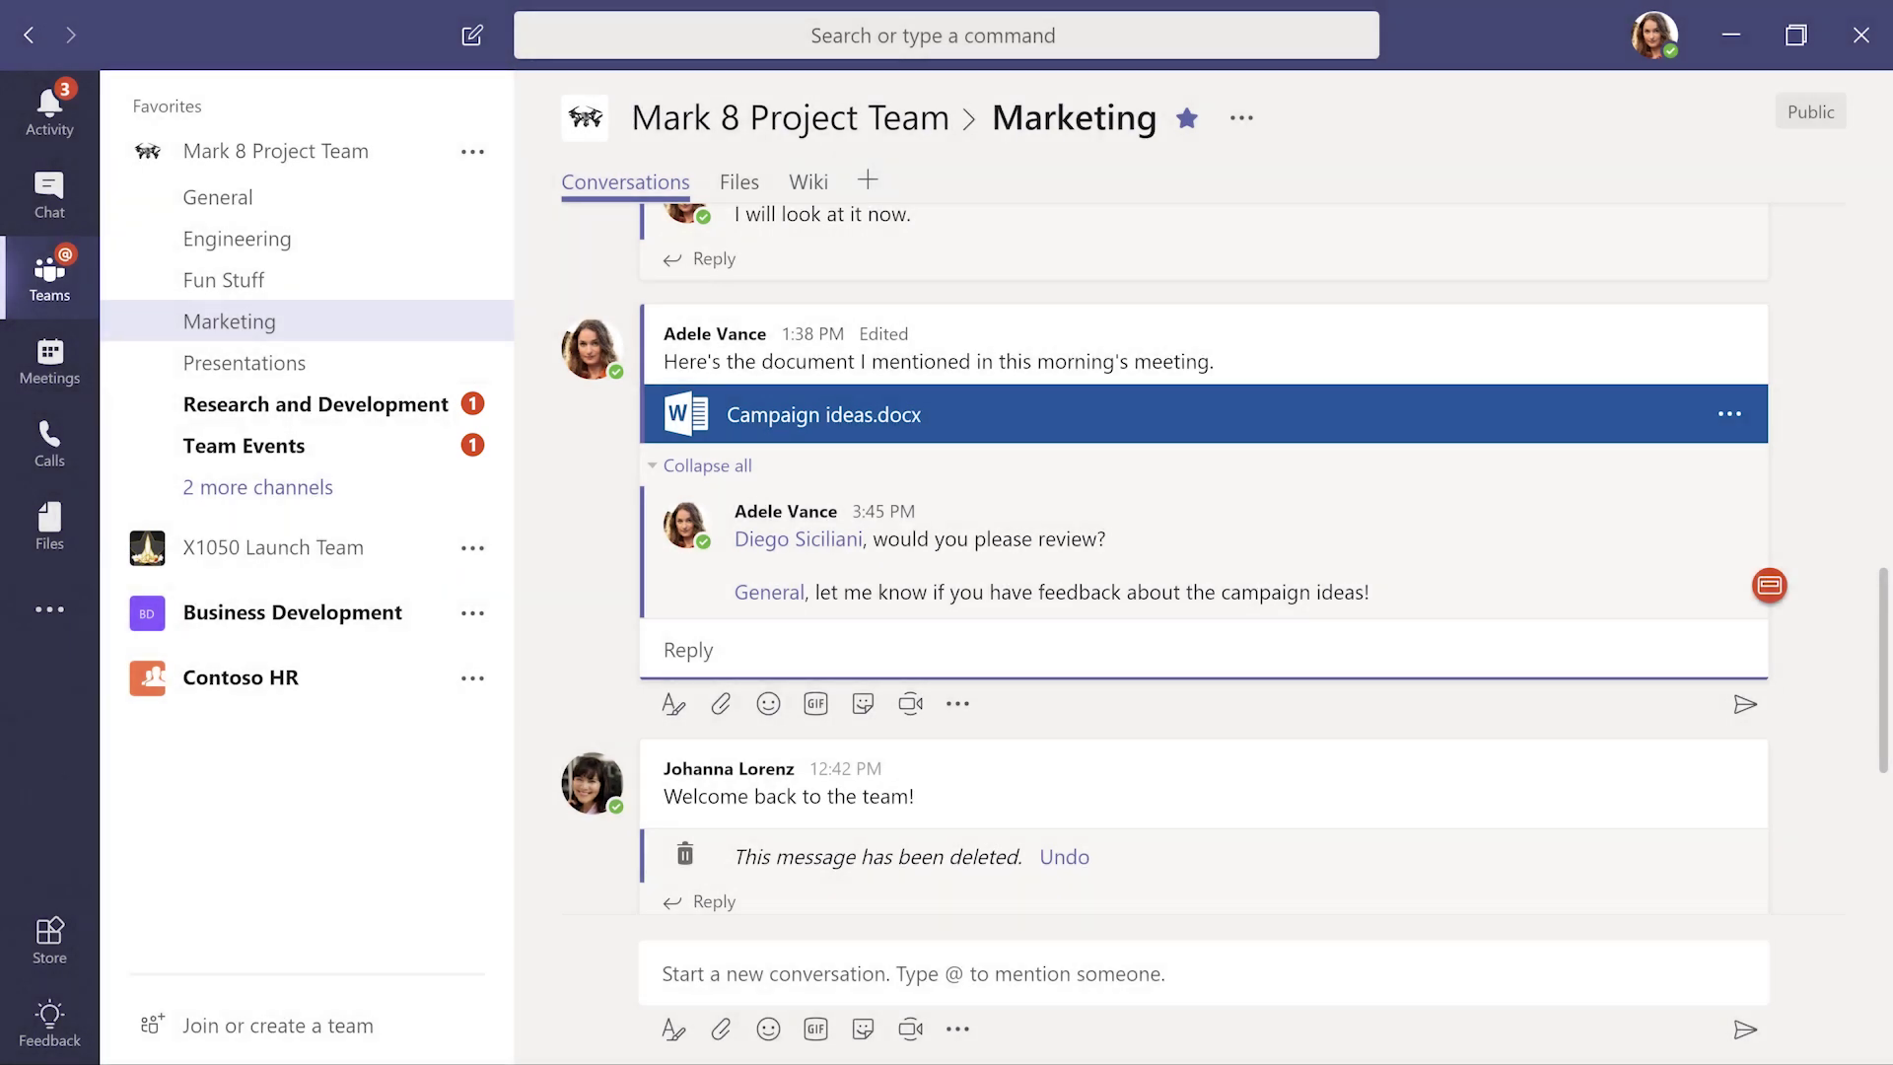
pyautogui.moveTo(1884, 685); pyautogui.dragTo(1887, 328)
# - Comment 'Looking good!' on the 160532-SocialMedia.pptx attachment
pyautogui.click(1532, 559)
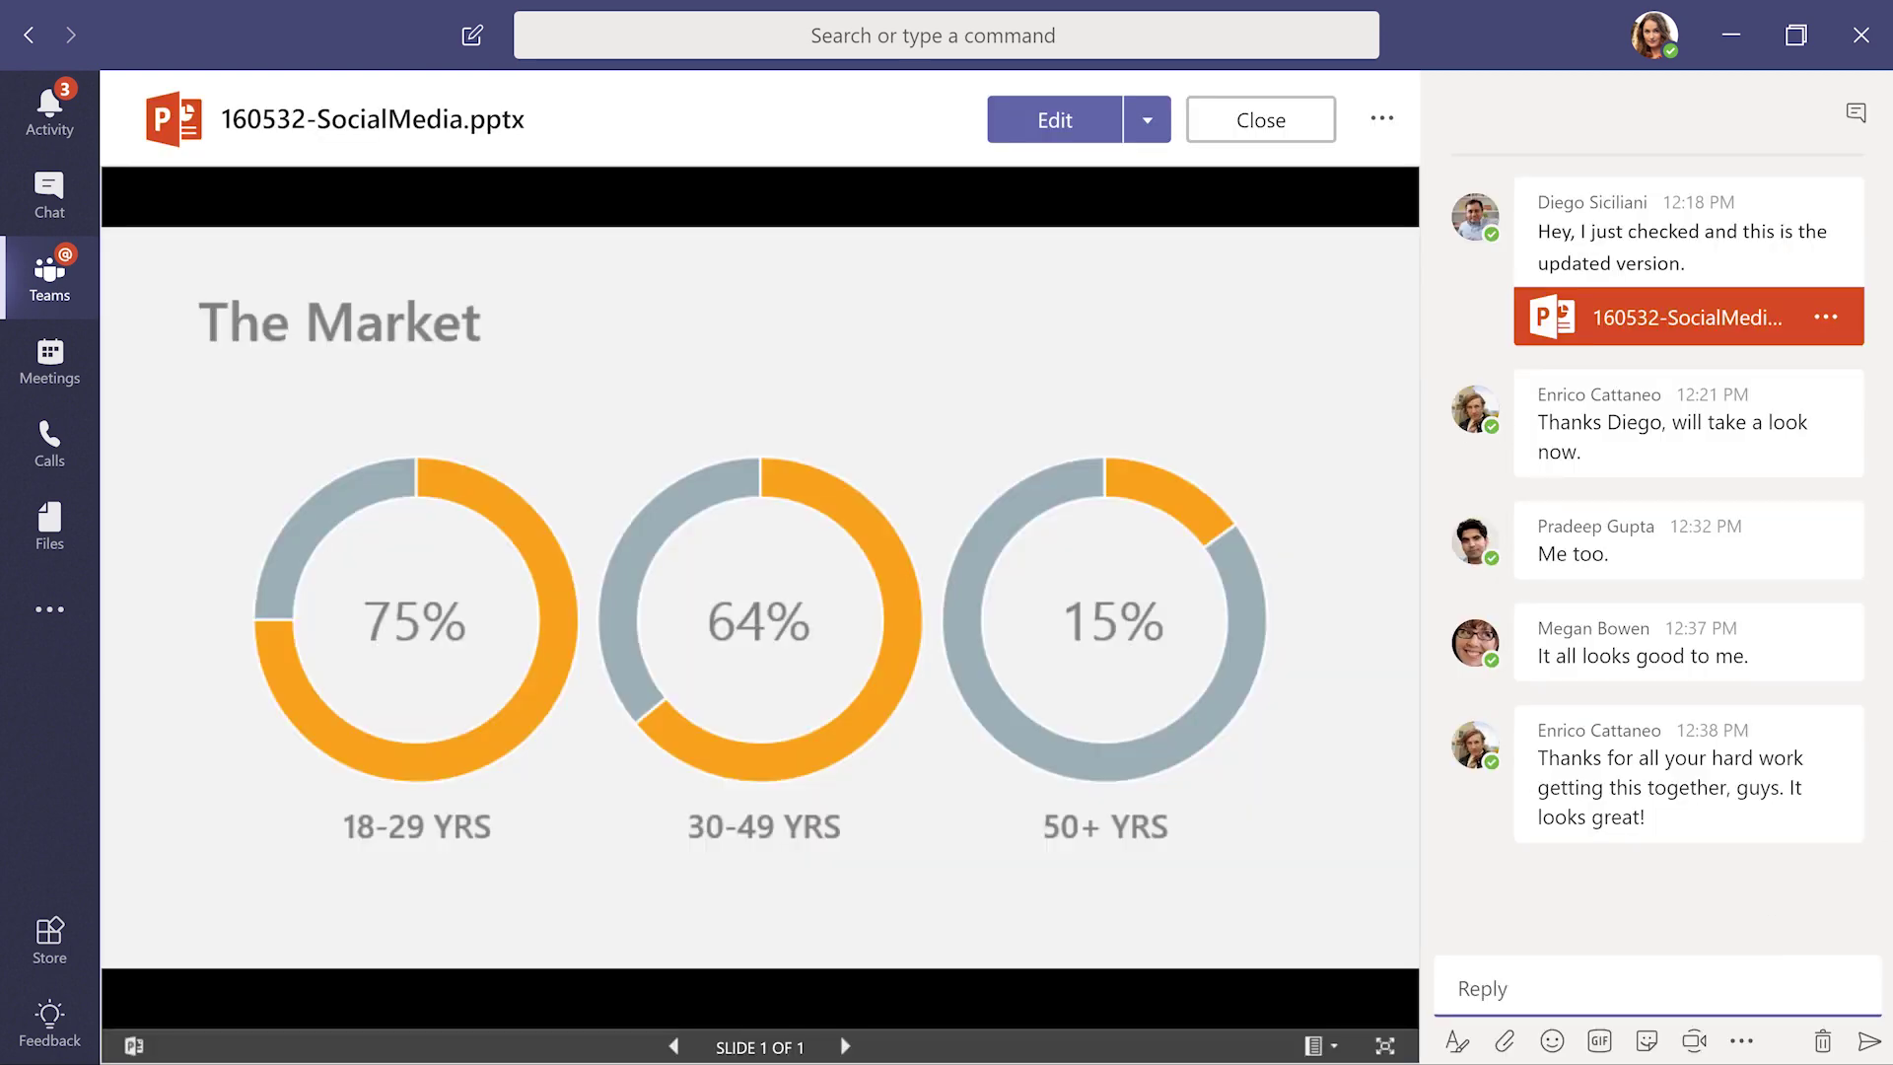
pyautogui.write('Looking g')
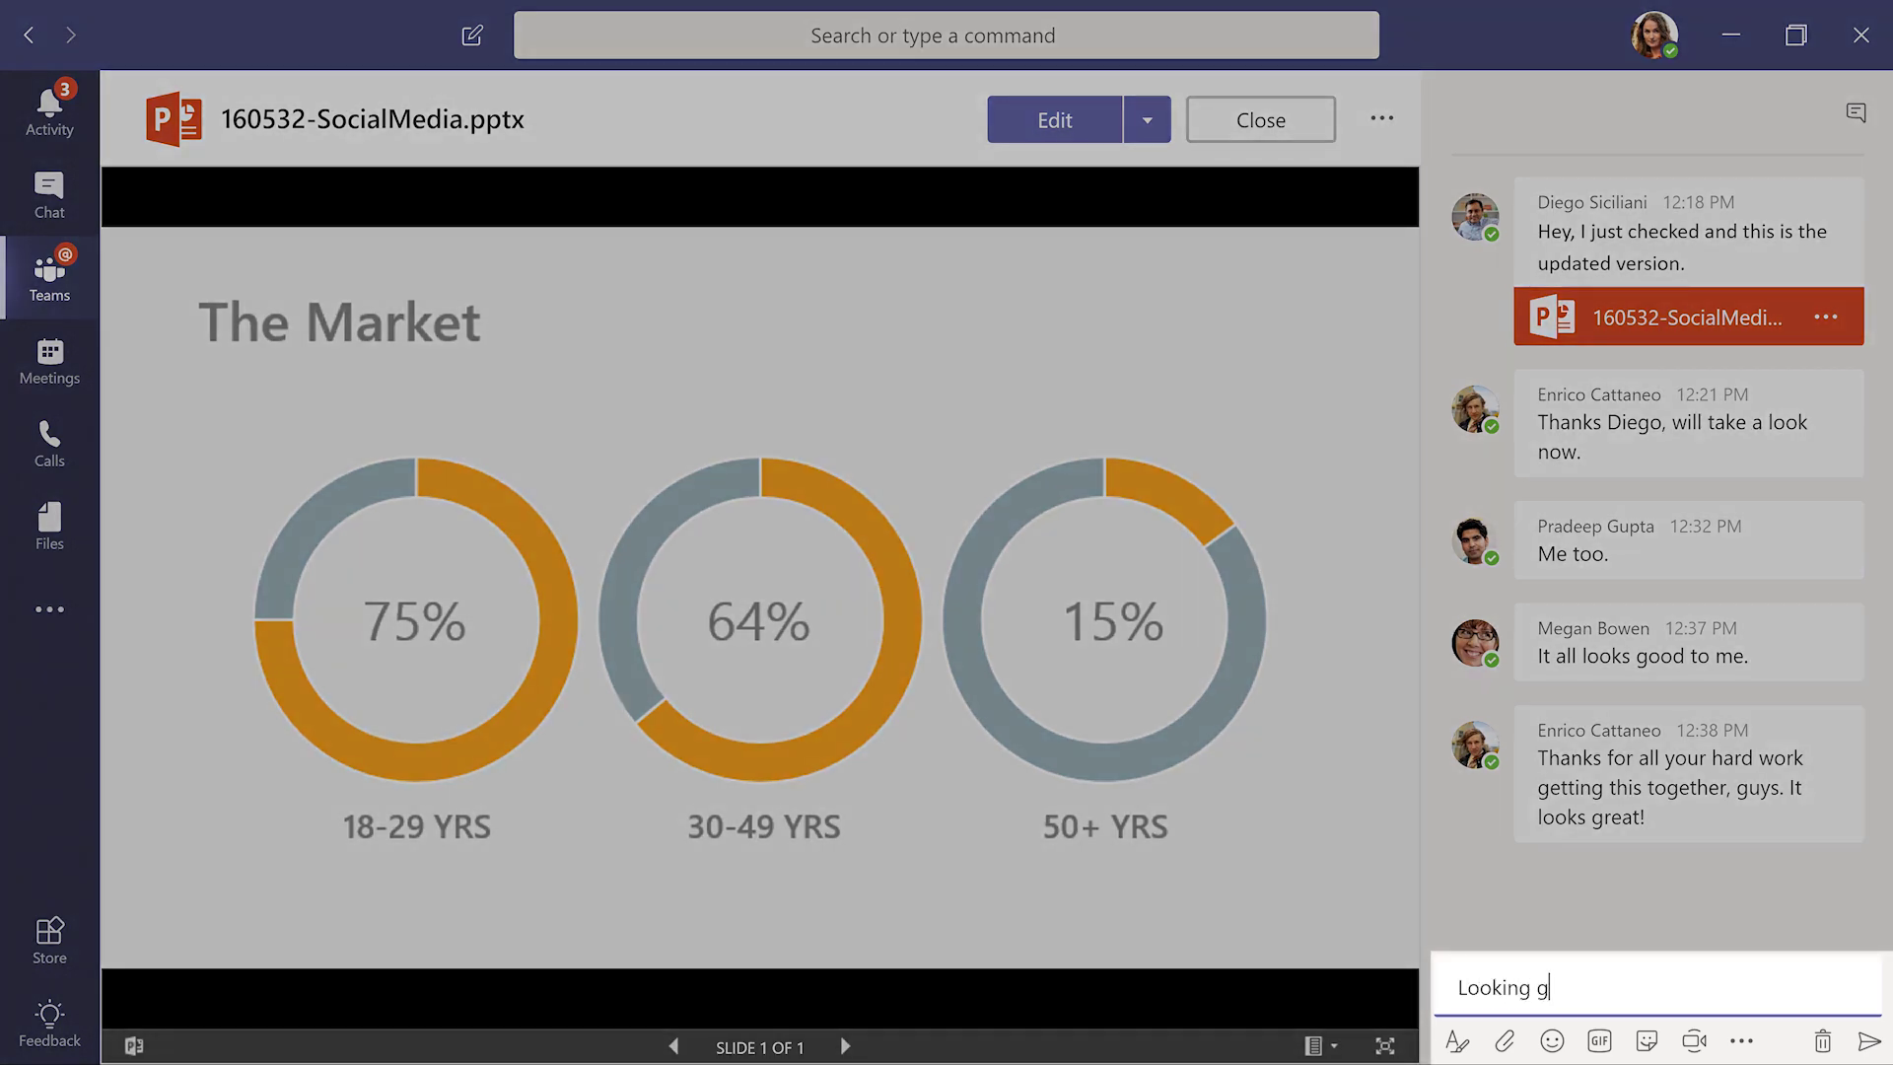
pyautogui.write('ood!')
pyautogui.press('Return')
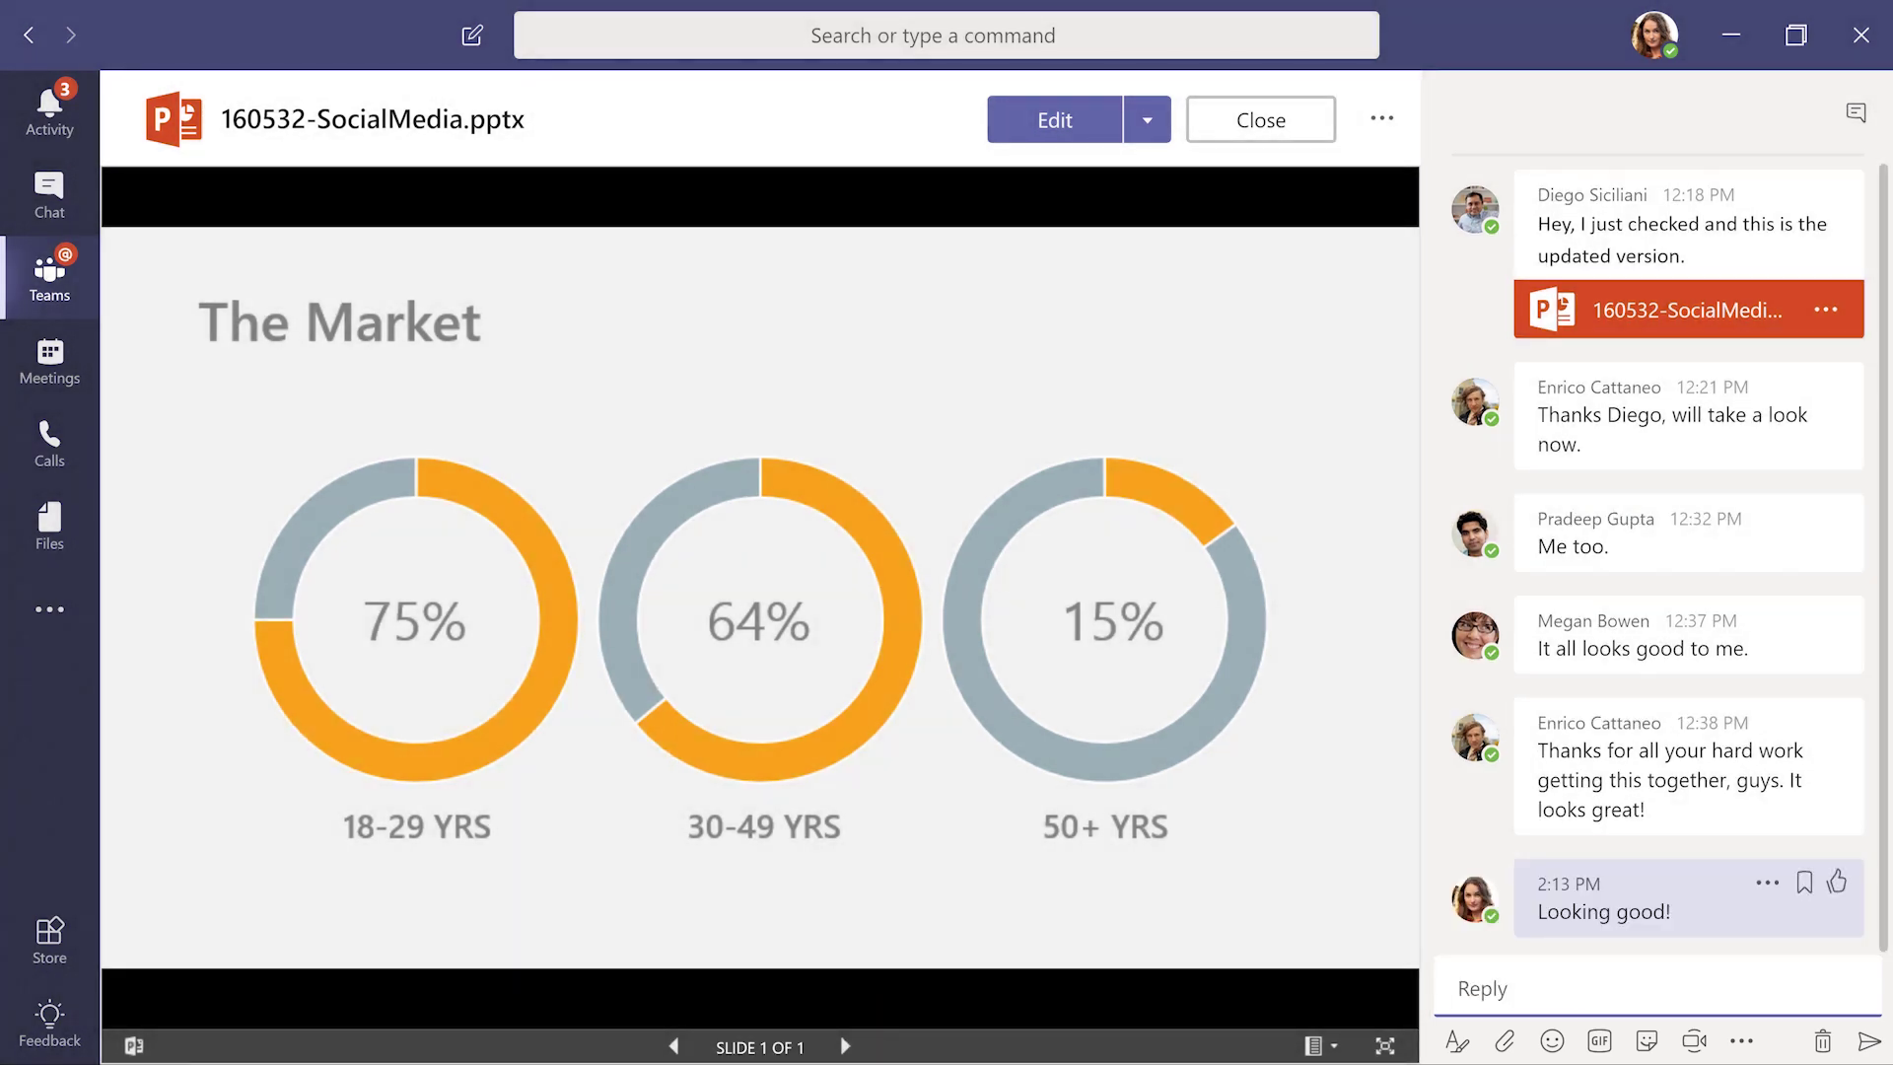
pyautogui.click(1268, 123)
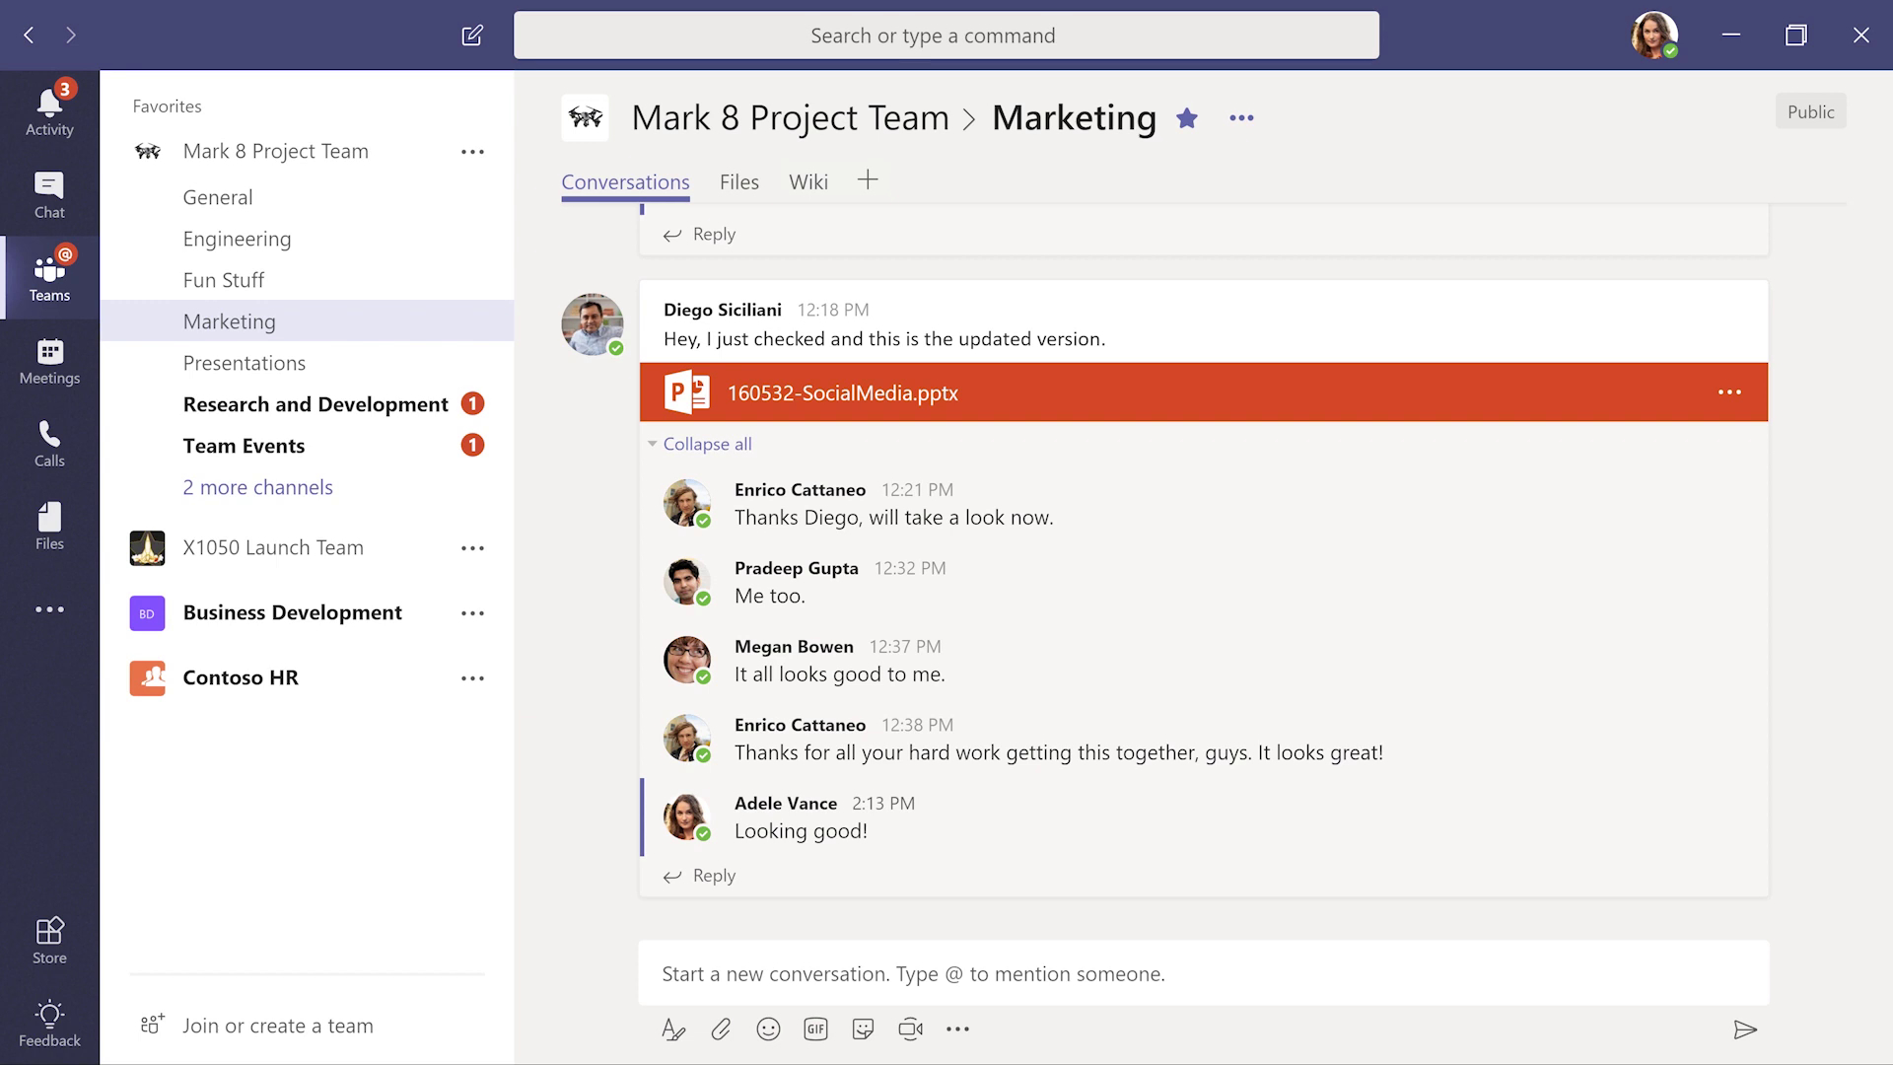